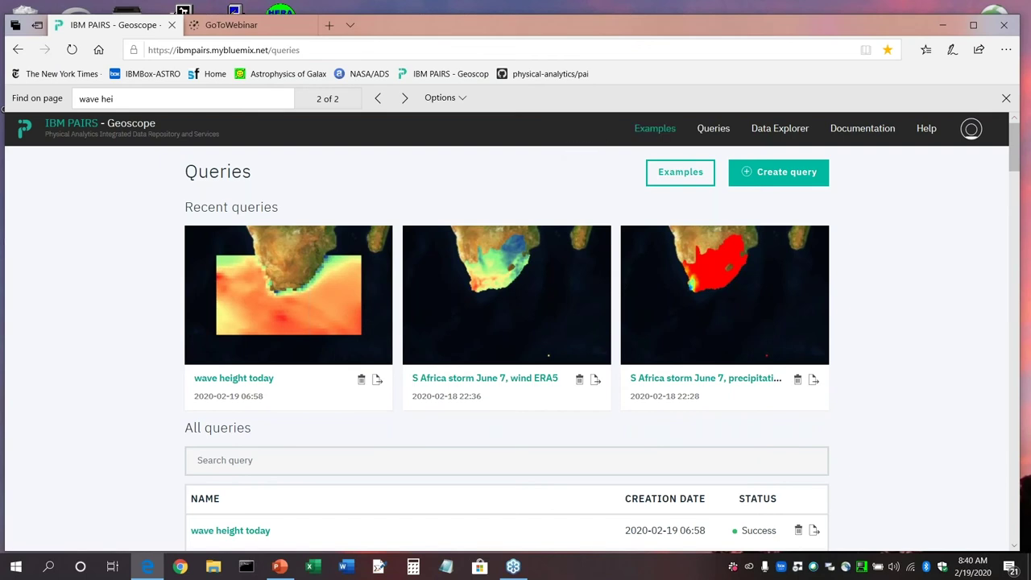
- Create a new query and filter the layers available for adding to the Weather category
{"action": "left_click", "coordinate": [768, 185]}
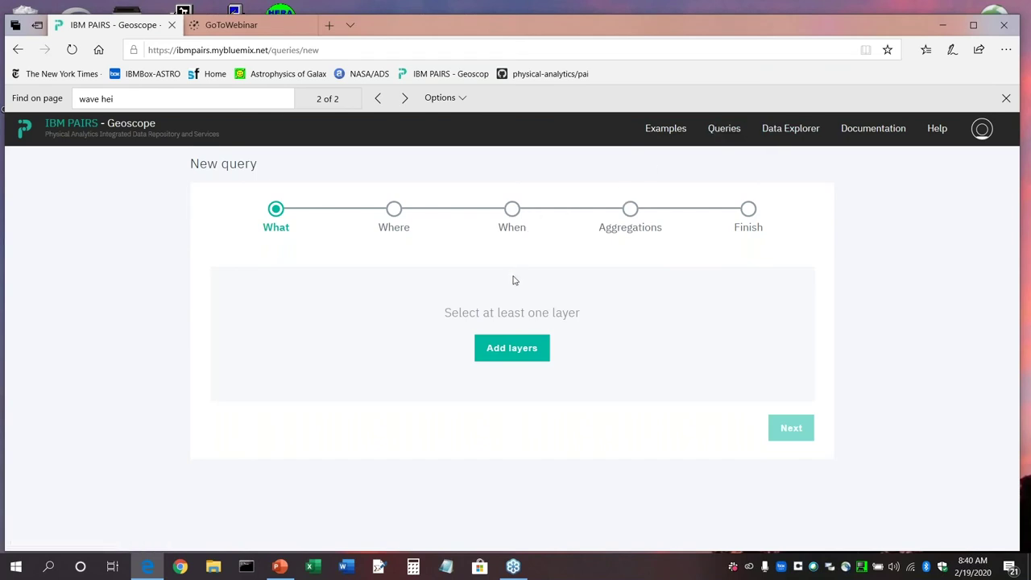
{"action": "left_click", "coordinate": [513, 348]}
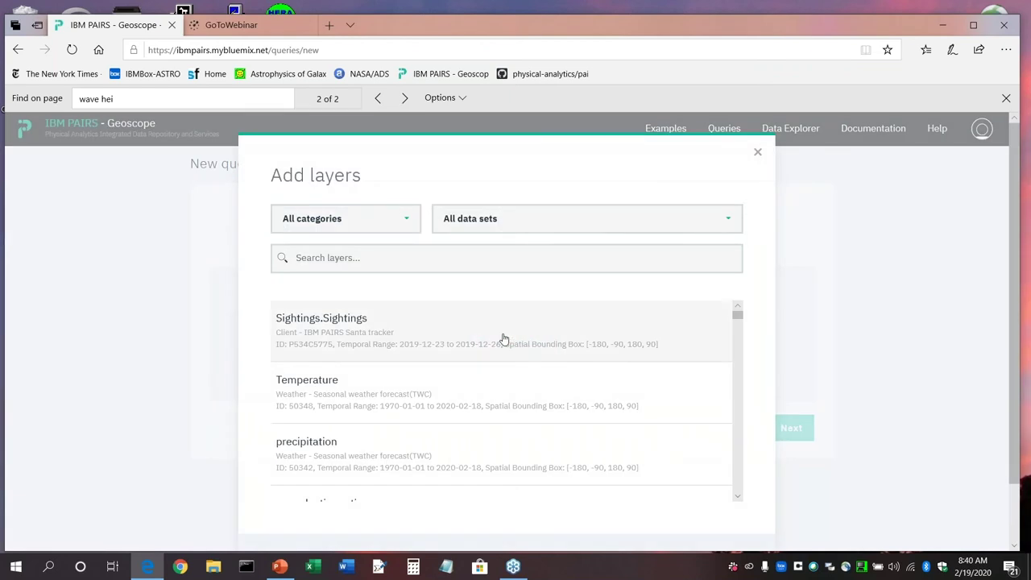
{"action": "left_click", "coordinate": [413, 225]}
{"action": "left_click_drag", "start_coordinate": [416, 252], "coordinate": [409, 288]}
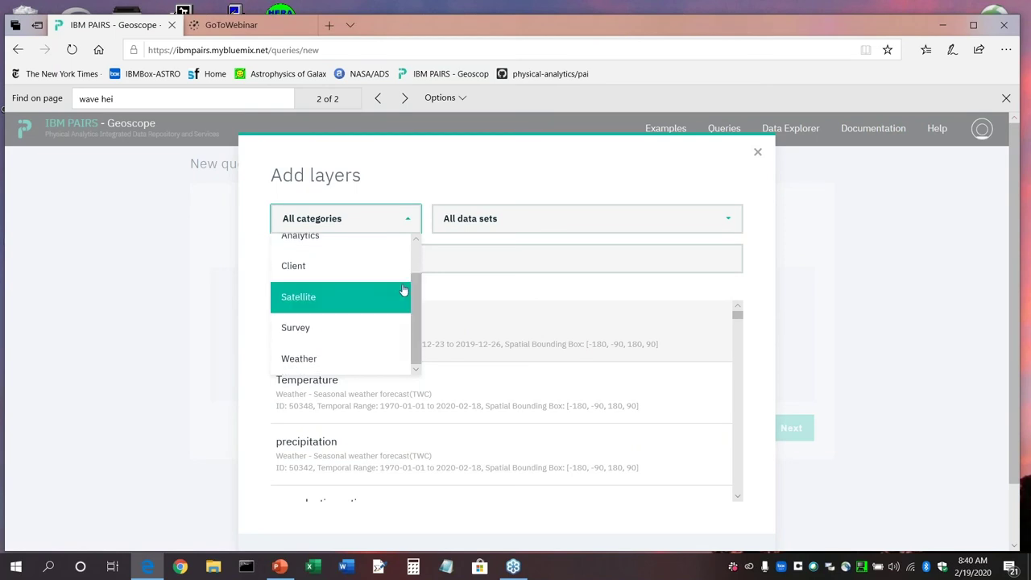
{"action": "left_click", "coordinate": [359, 363]}
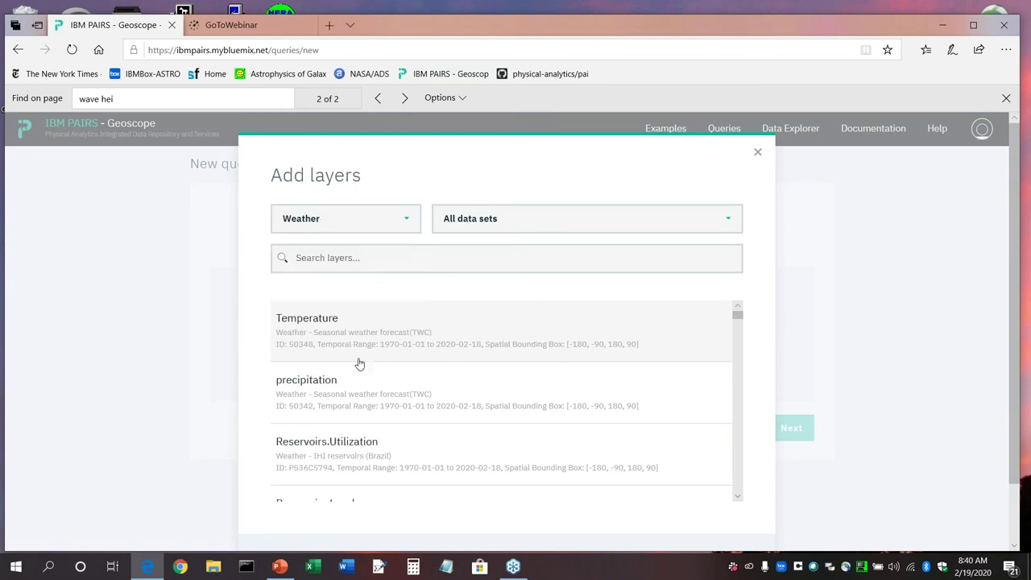
- Restrict the weather layers to the Global climate (ERA5 derived) data set
{"action": "left_click", "coordinate": [730, 224]}
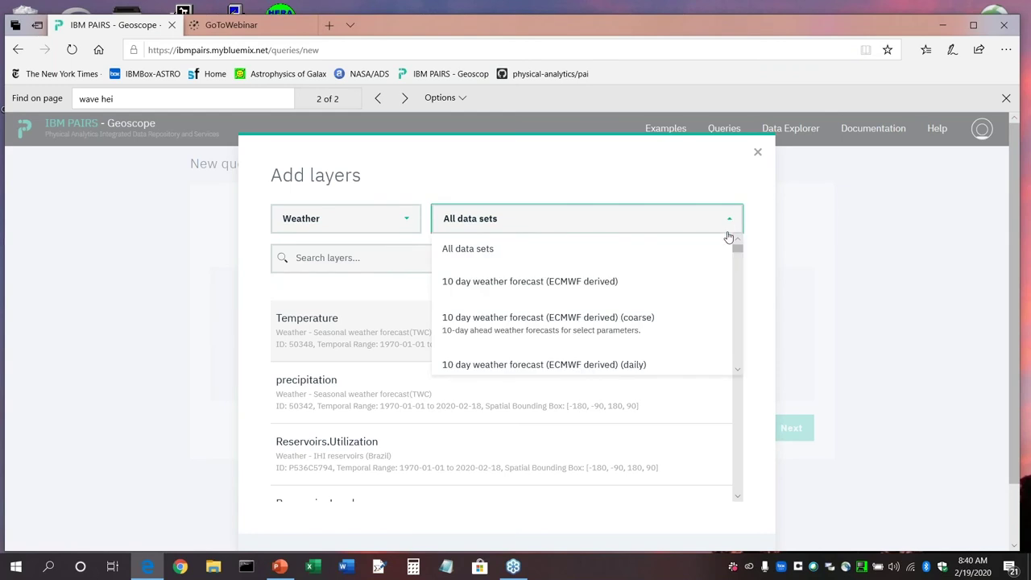
{"action": "left_click", "coordinate": [737, 371]}
{"action": "left_click", "coordinate": [738, 370]}
{"action": "left_click", "coordinate": [737, 371]}
{"action": "left_click", "coordinate": [738, 370]}
{"action": "left_click", "coordinate": [737, 371]}
{"action": "left_click", "coordinate": [737, 370]}
{"action": "left_click", "coordinate": [738, 371]}
{"action": "left_click", "coordinate": [738, 370]}
{"action": "left_click", "coordinate": [738, 371]}
{"action": "left_click", "coordinate": [737, 371]}
{"action": "left_click", "coordinate": [737, 371]}
{"action": "left_click", "coordinate": [737, 371]}
{"action": "left_click", "coordinate": [738, 370]}
{"action": "left_click", "coordinate": [738, 371]}
{"action": "left_click", "coordinate": [738, 370]}
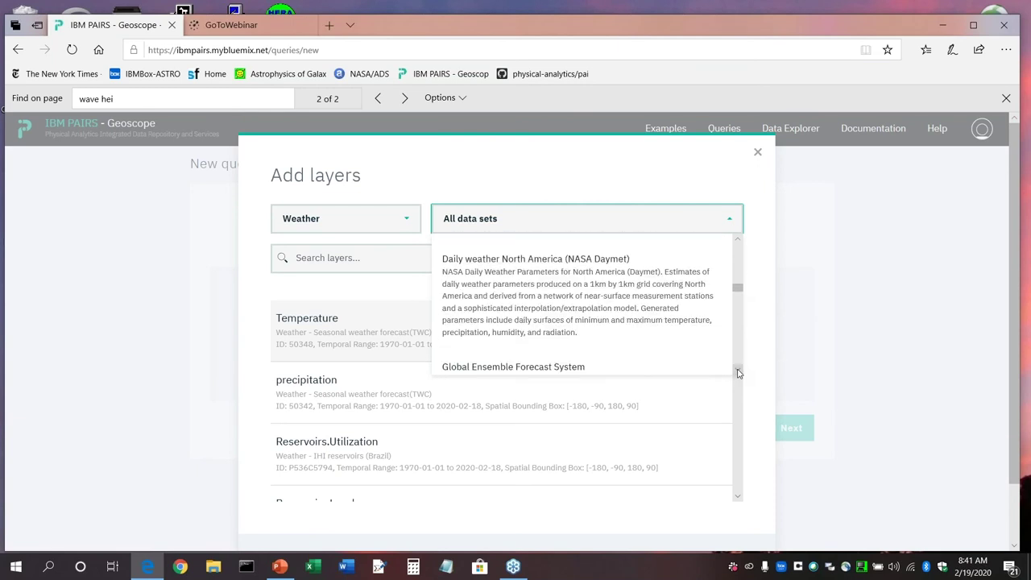
{"action": "left_click", "coordinate": [737, 370]}
{"action": "left_click", "coordinate": [738, 371]}
{"action": "left_click", "coordinate": [738, 371]}
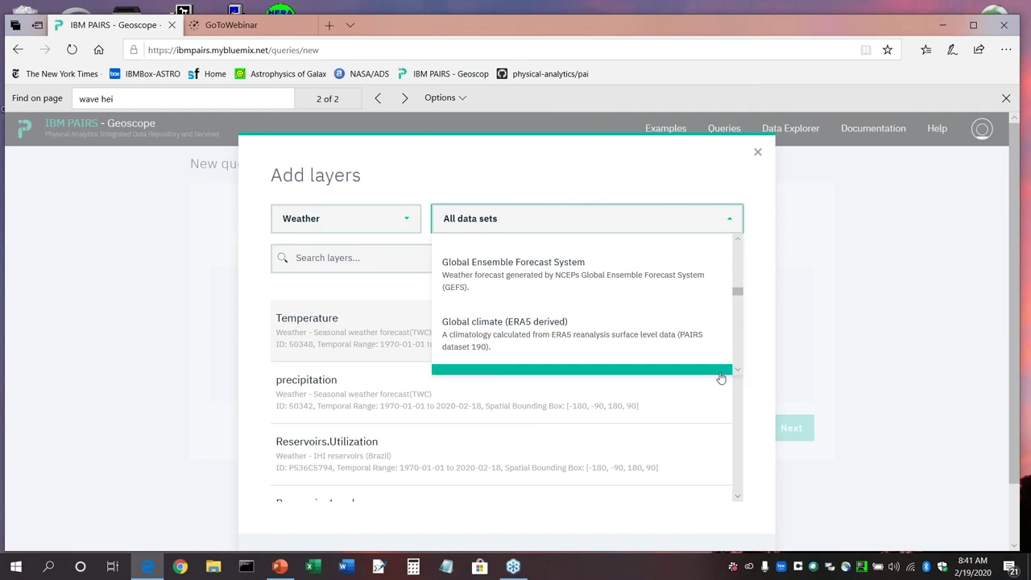
{"action": "left_click", "coordinate": [567, 324]}
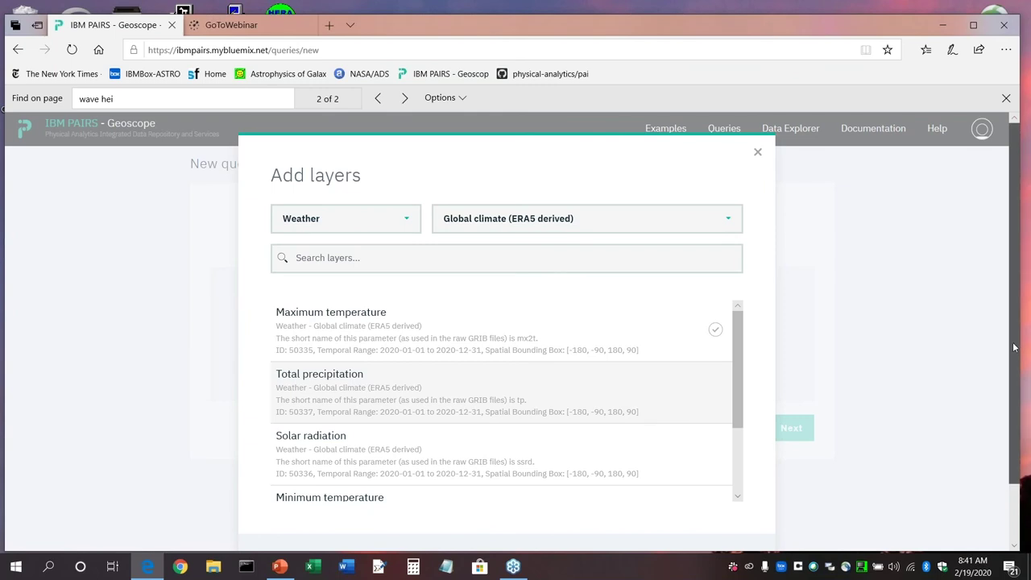
- Add the Maximum temperature layer to the query and proceed to the area selection
{"action": "scroll", "coordinate": [862, 488], "scroll_direction": "down", "scroll_amount": 1}
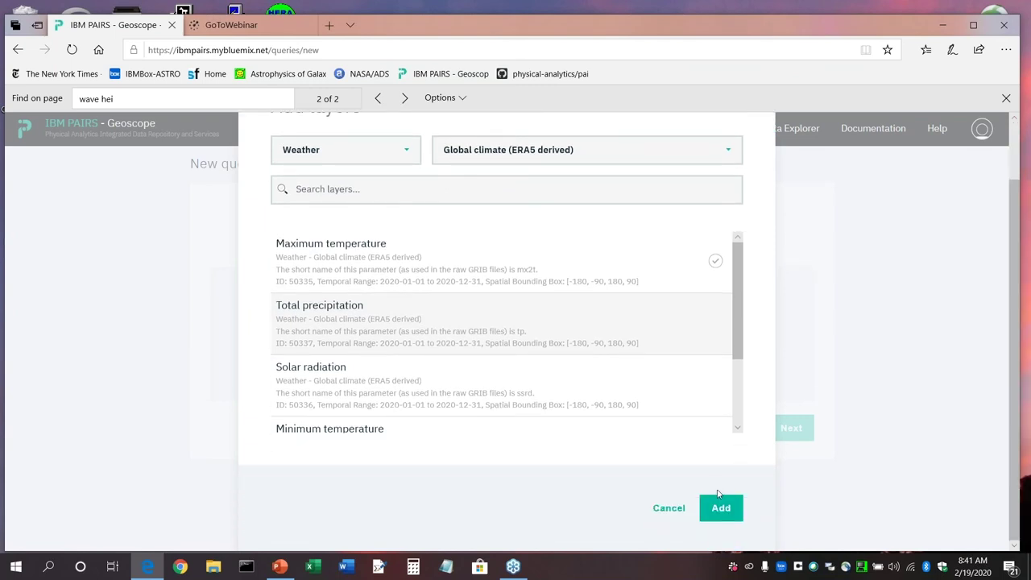
{"action": "left_click", "coordinate": [728, 509]}
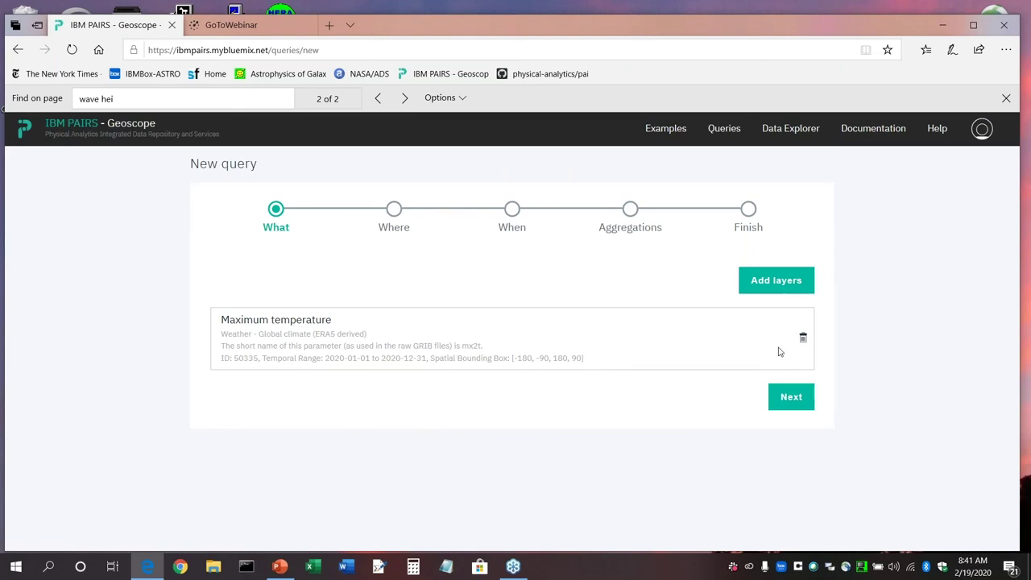
{"action": "left_click", "coordinate": [791, 398]}
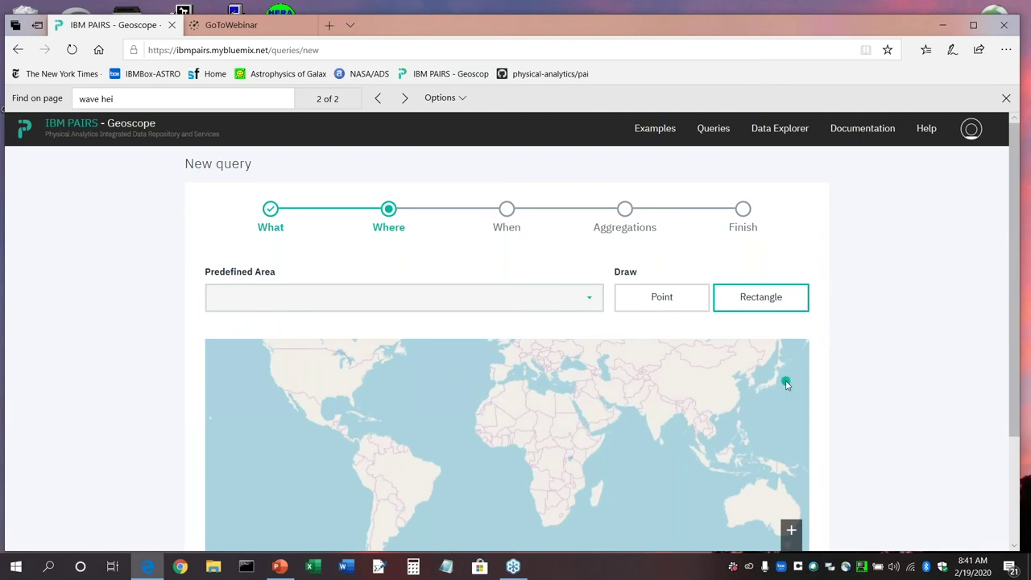
- Search the predefined areas for "africa", choose Africa as the query area, and proceed to the time interval
{"action": "left_click", "coordinate": [494, 303]}
{"action": "type", "text": "africa"}
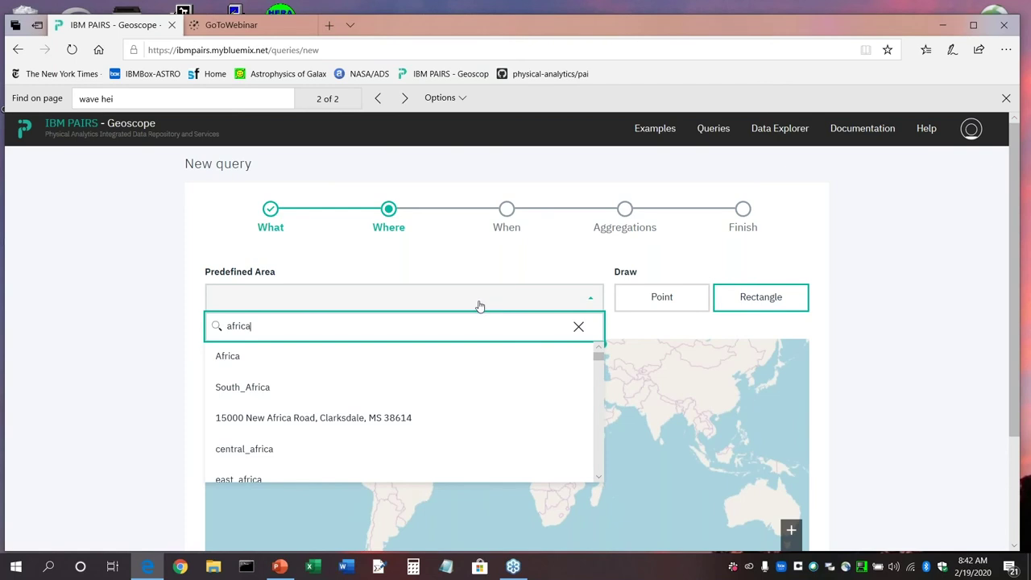
{"action": "left_click", "coordinate": [433, 350]}
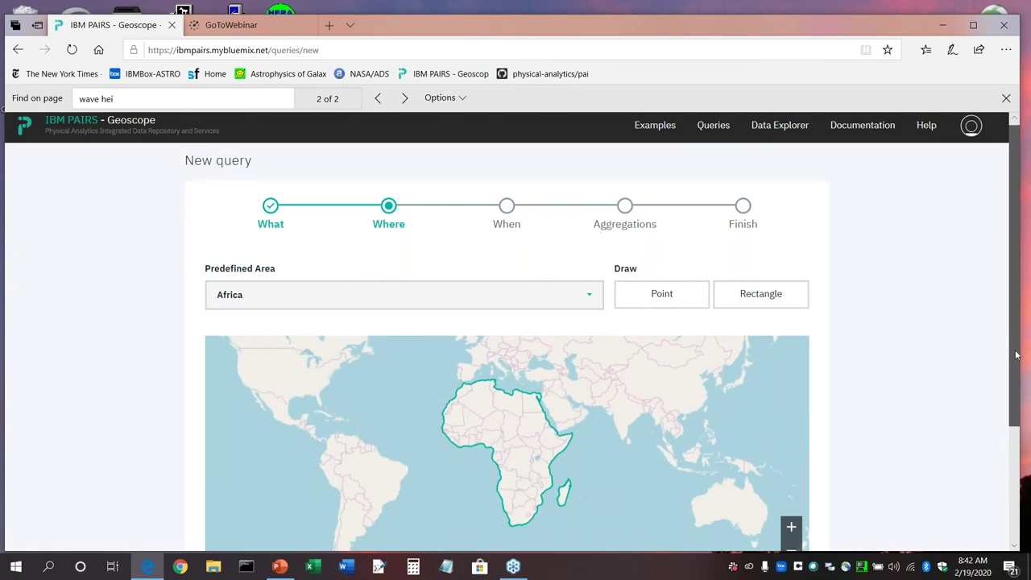
{"action": "scroll", "coordinate": [1005, 350], "scroll_direction": "down", "scroll_amount": 3}
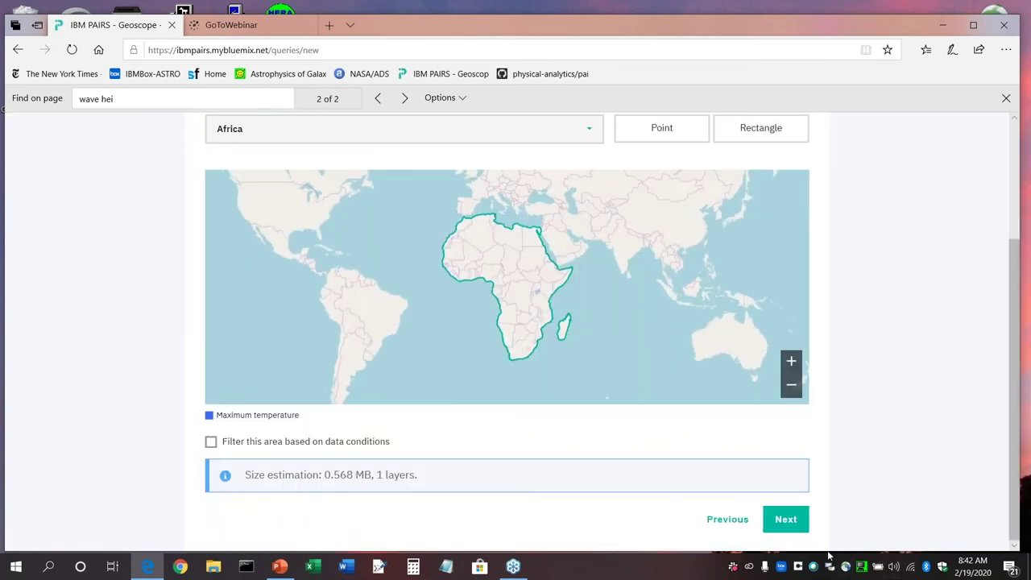
{"action": "left_click", "coordinate": [781, 523]}
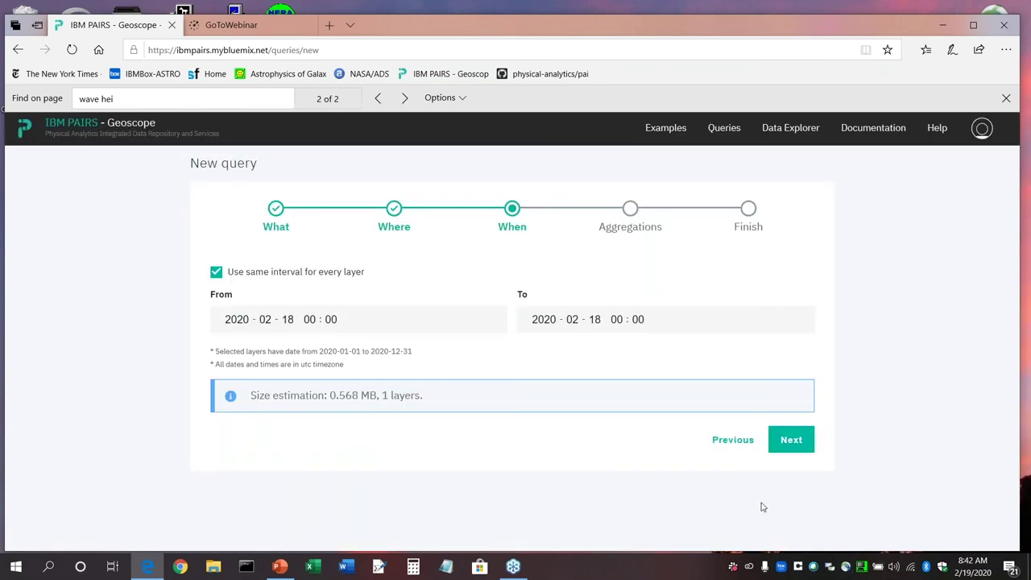
- Set the end date of the query interval to 2019-06-21
{"action": "left_click", "coordinate": [540, 320]}
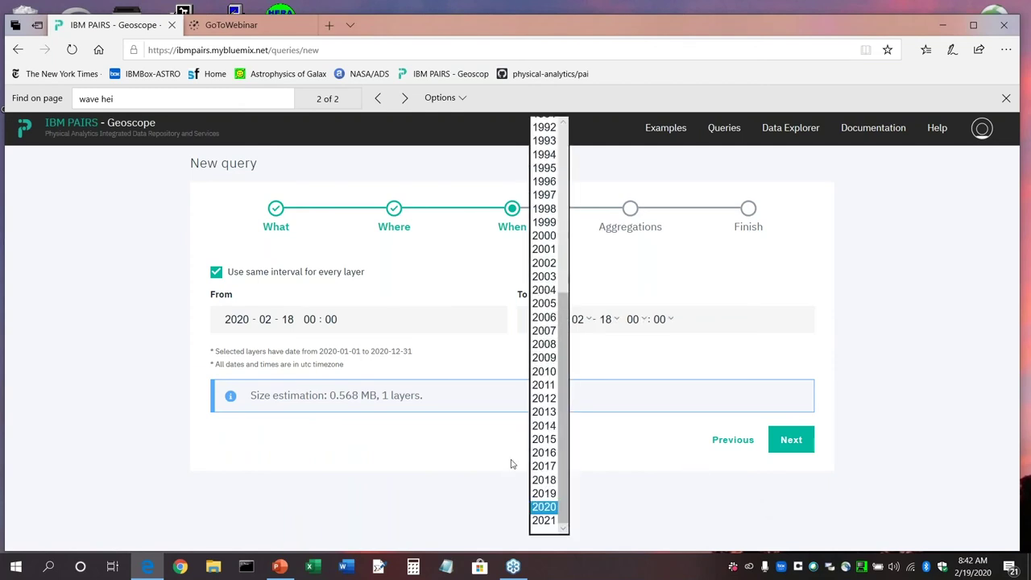
{"action": "left_click", "coordinate": [542, 504]}
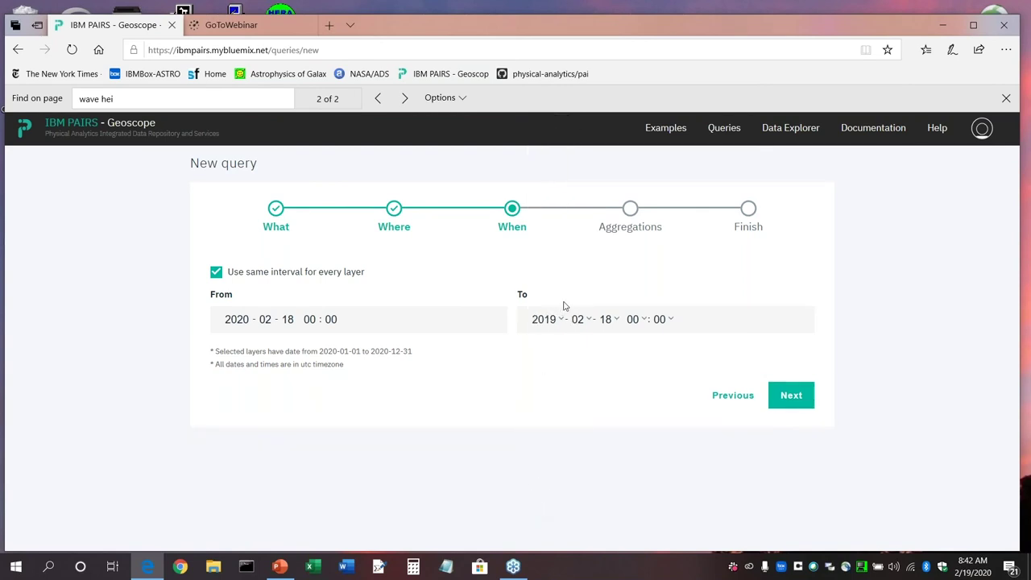
{"action": "left_click", "coordinate": [586, 319]}
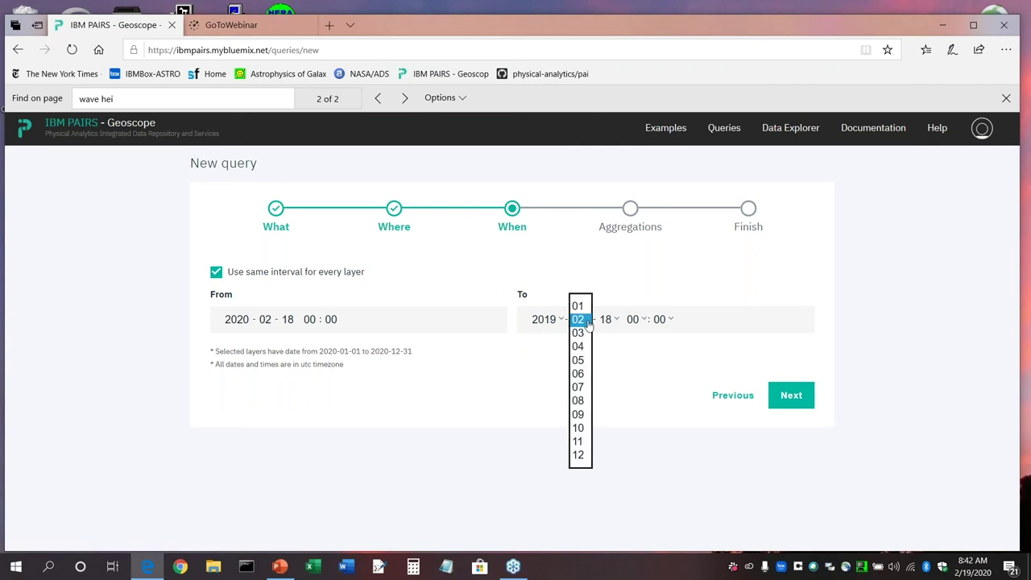
{"action": "left_click", "coordinate": [578, 374]}
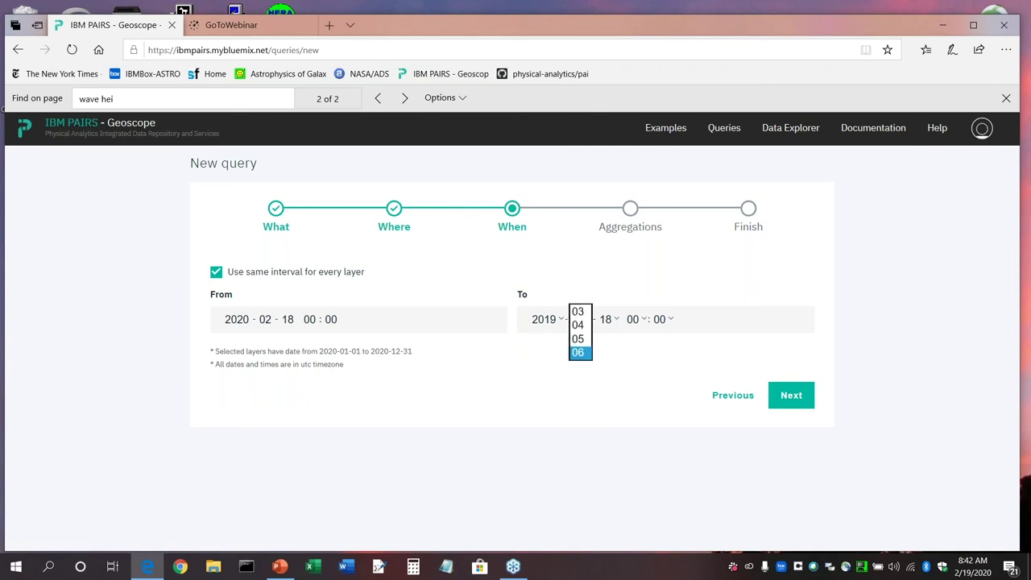
{"action": "left_click", "coordinate": [614, 320]}
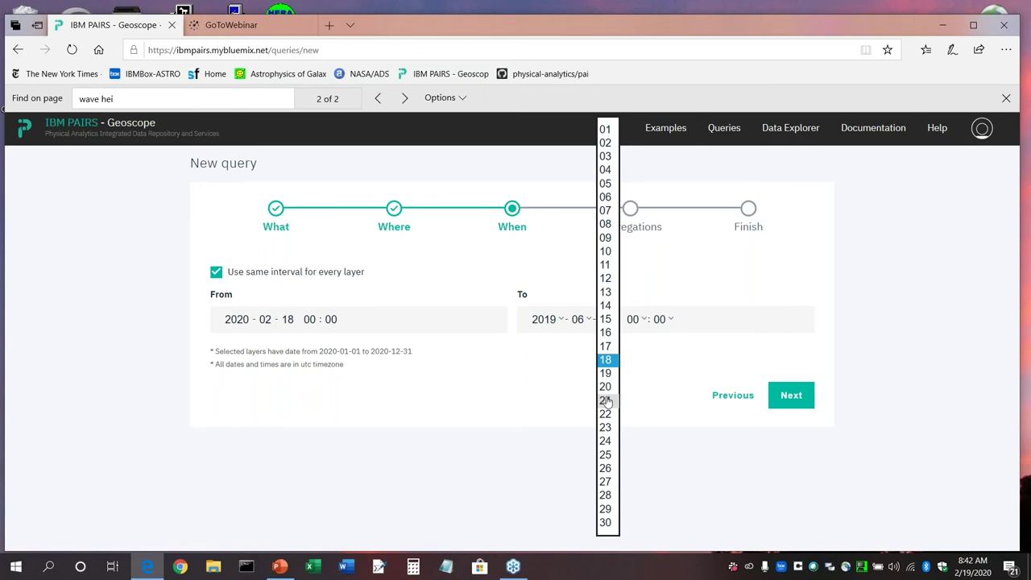
{"action": "left_click", "coordinate": [606, 401]}
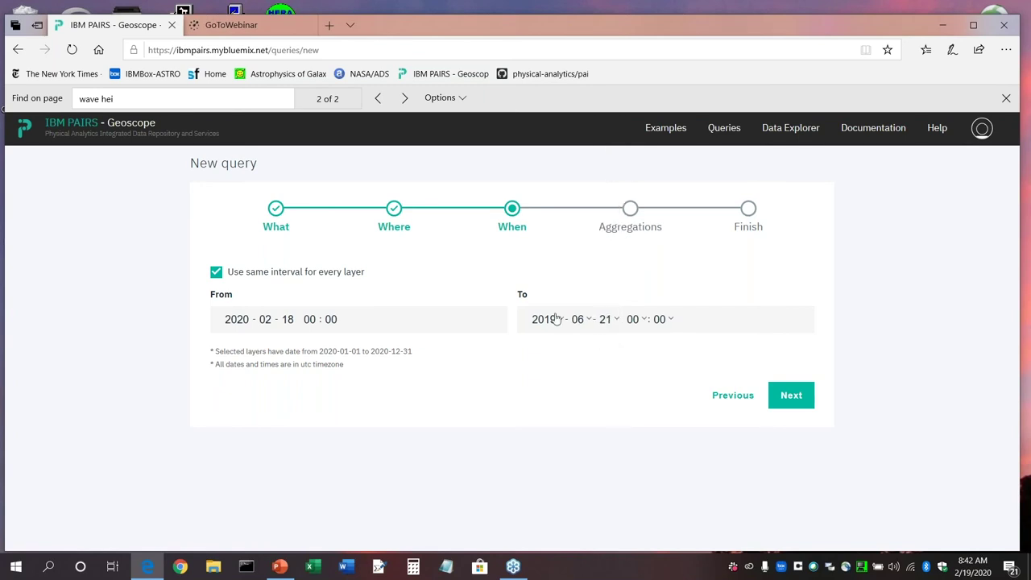
- Set the start date of the query interval to 2019-06-21 and proceed to the aggregation settings
{"action": "left_click", "coordinate": [237, 319]}
{"action": "key", "text": "Up"}
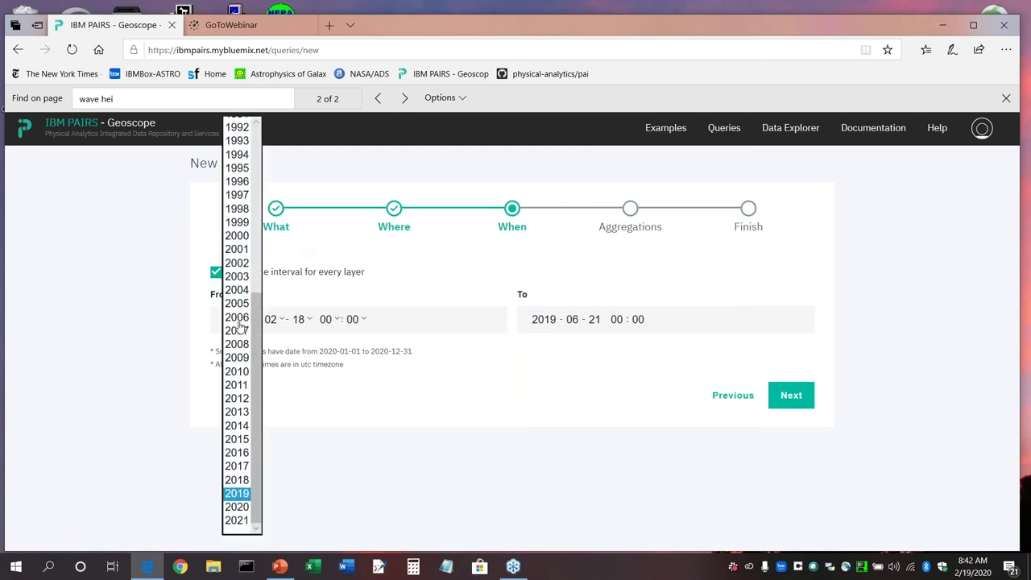
{"action": "key", "text": "Return"}
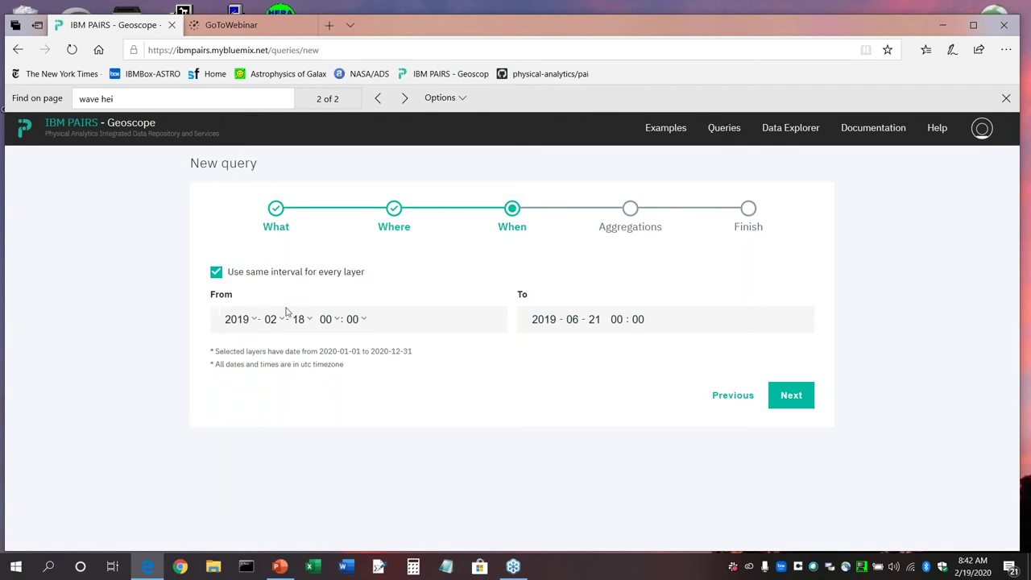
{"action": "left_click", "coordinate": [275, 325]}
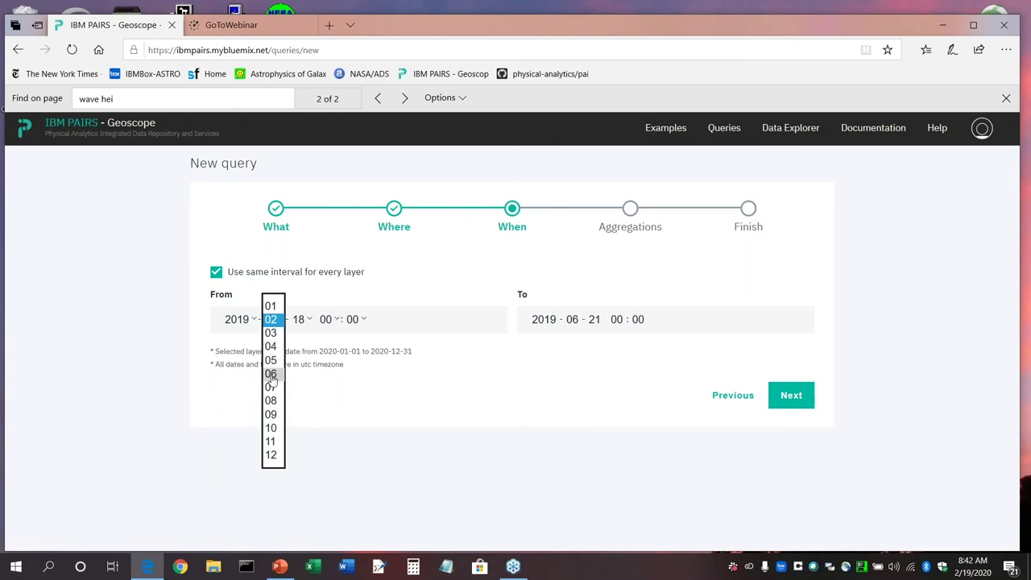
{"action": "key", "text": "Escape"}
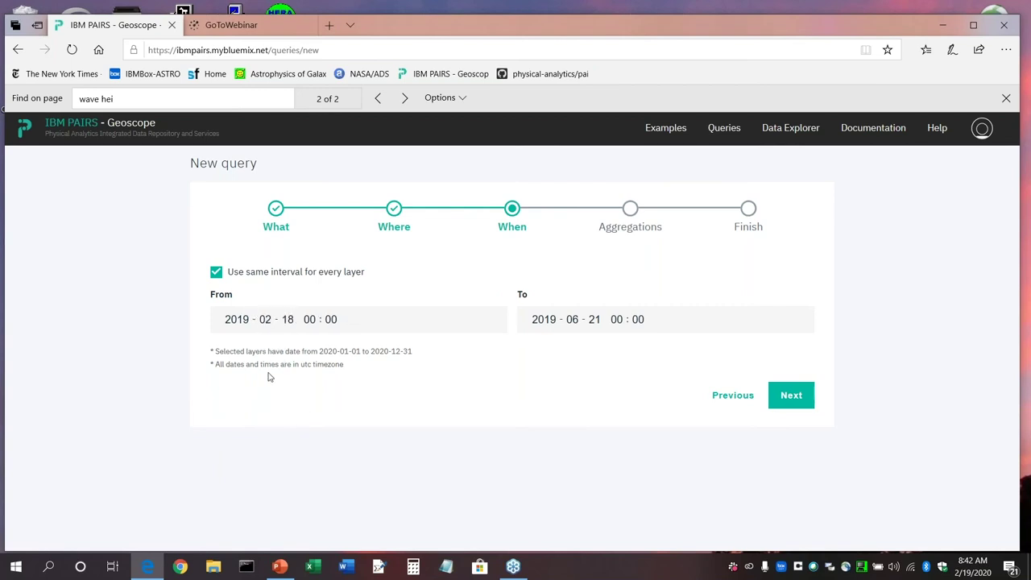
{"action": "left_click", "coordinate": [268, 319]}
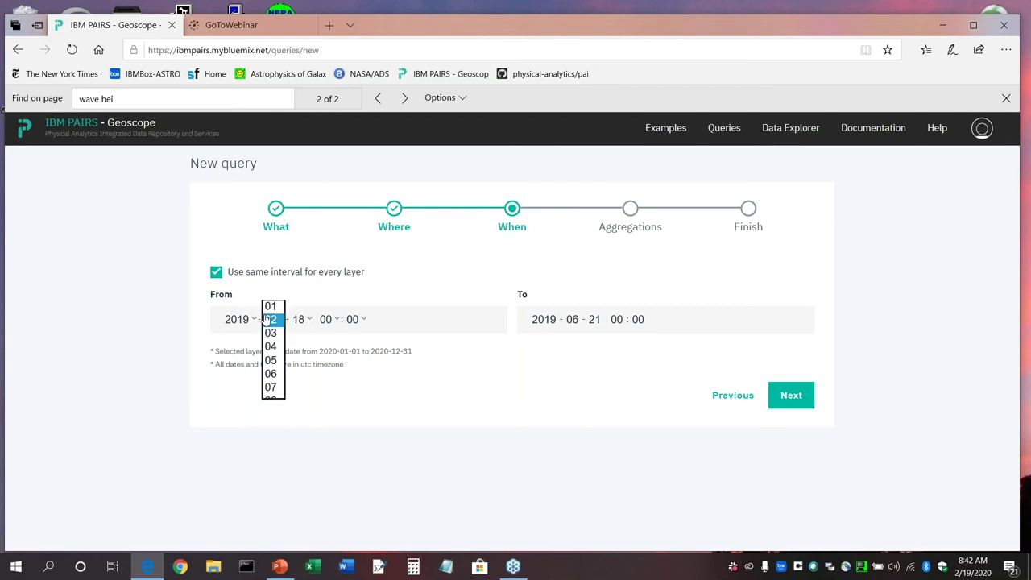
{"action": "left_click", "coordinate": [269, 376]}
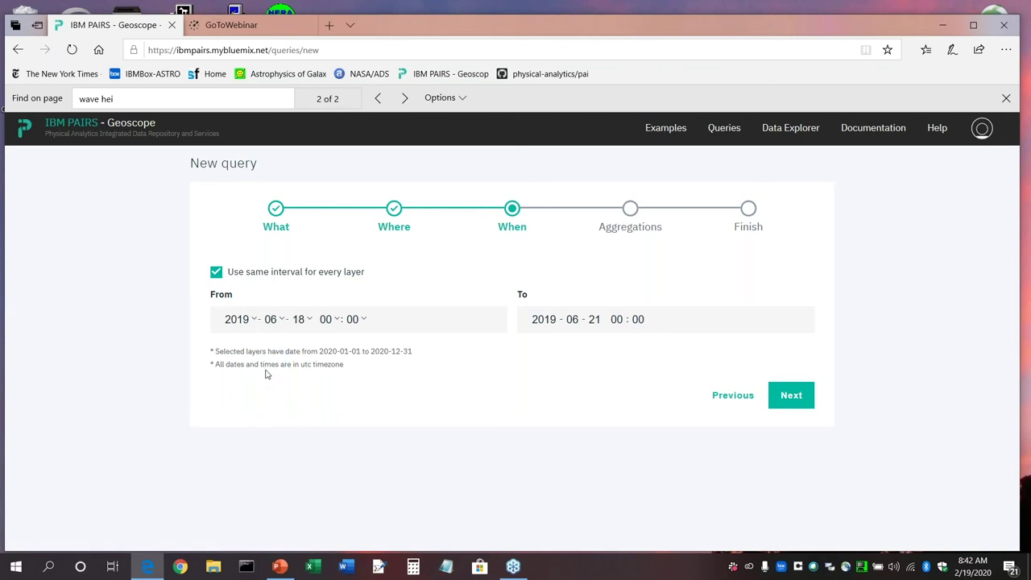
{"action": "left_click", "coordinate": [301, 322]}
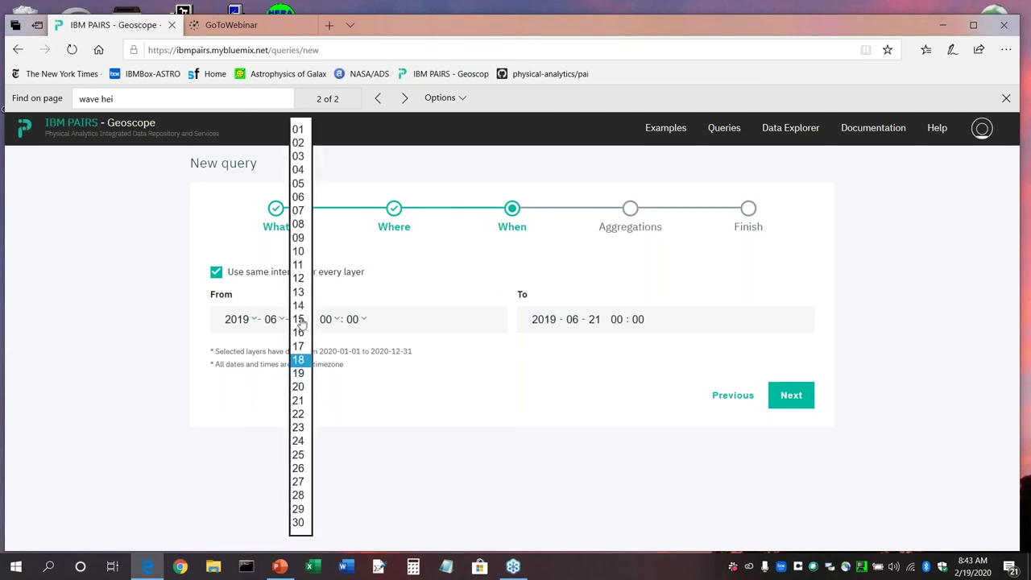
{"action": "key", "text": "Down"}
{"action": "key", "text": "Down"}
{"action": "key", "text": "Down"}
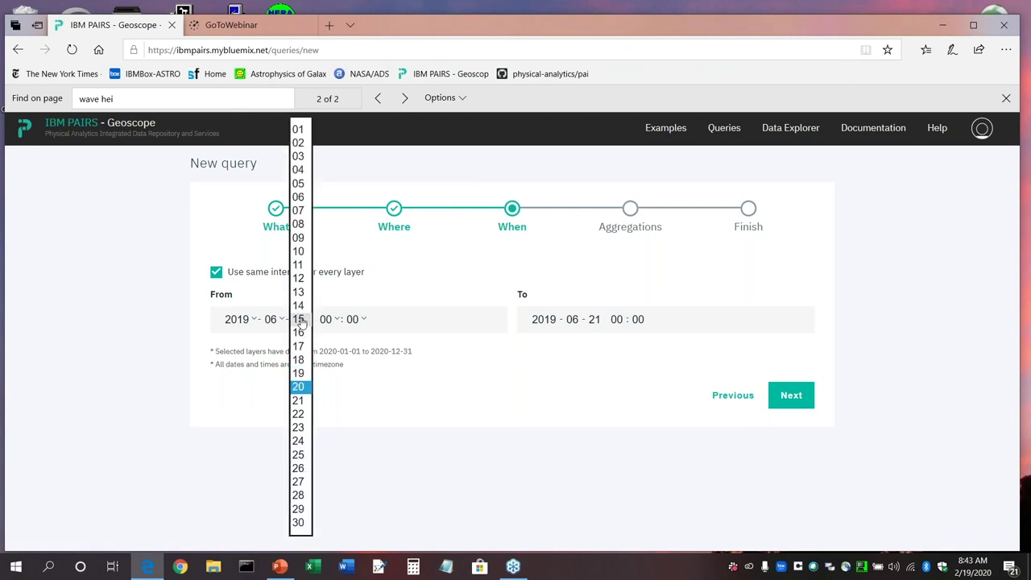
{"action": "key", "text": "Return"}
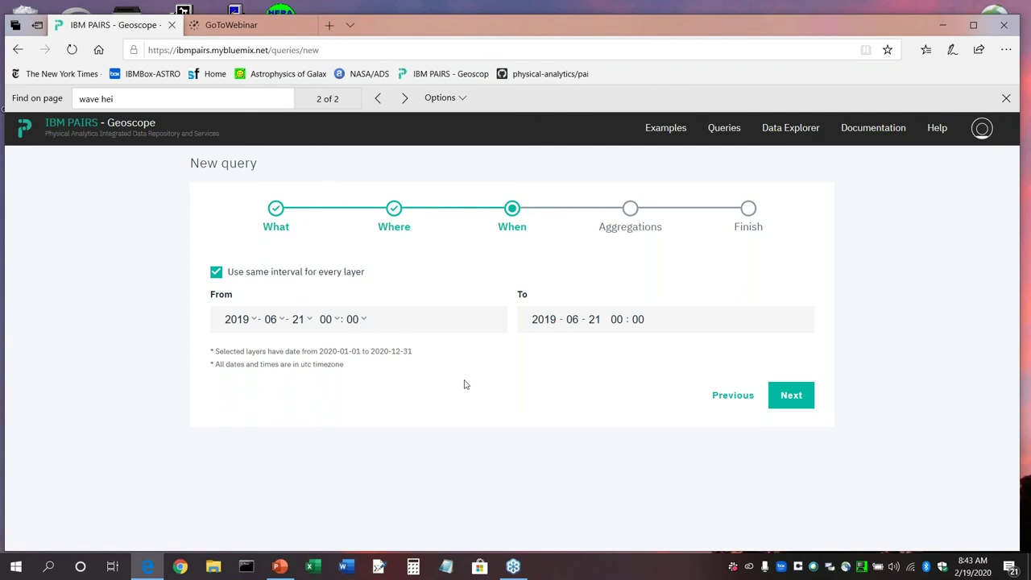
{"action": "left_click", "coordinate": [792, 401]}
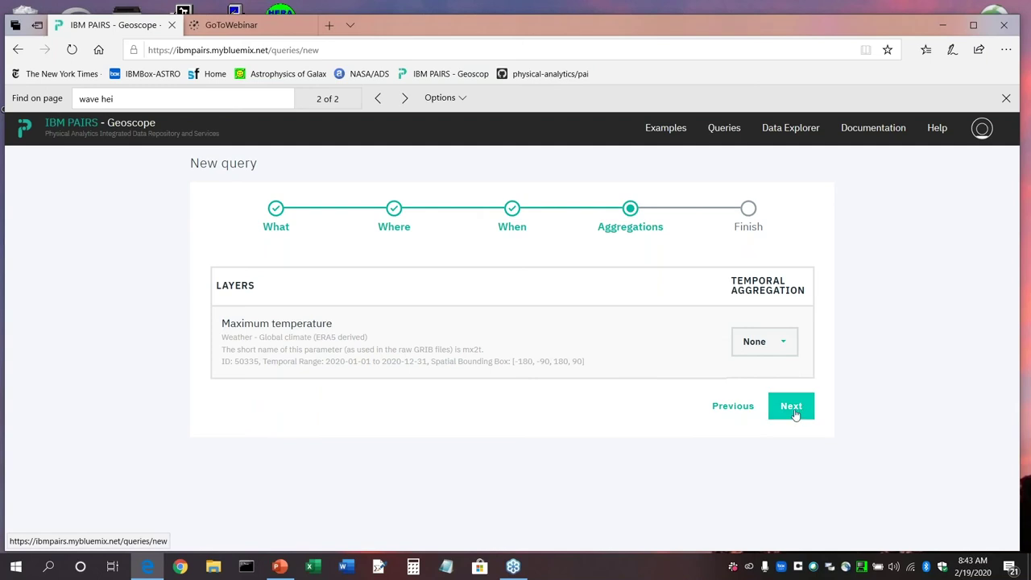
- Leave the temporal aggregation at None, name the query "my vacation" and run it
{"action": "left_click", "coordinate": [794, 408]}
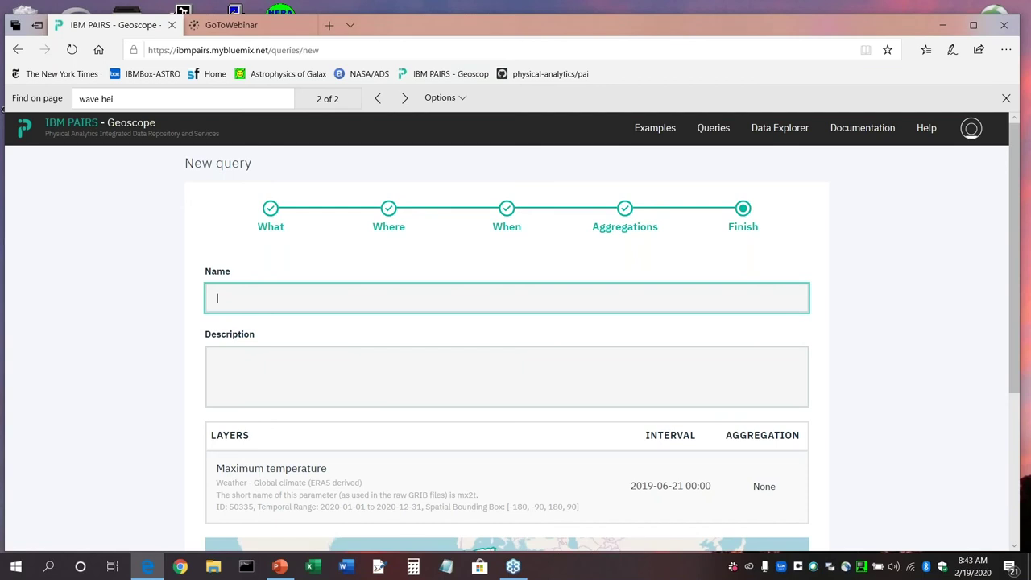
{"action": "type", "text": "mm"}
{"action": "left_click_drag", "start_coordinate": [1007, 339], "coordinate": [1002, 483]}
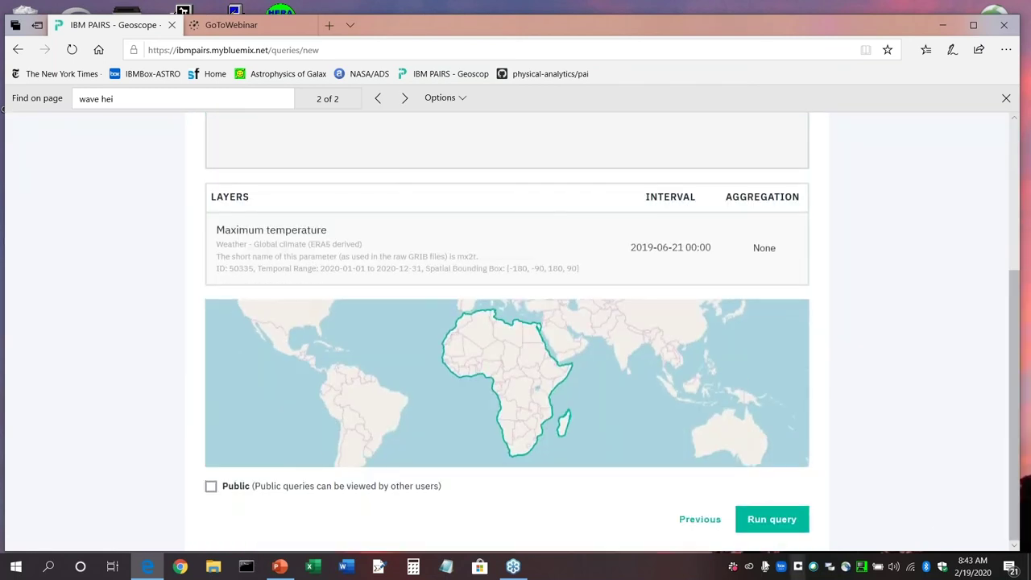
{"action": "left_click", "coordinate": [741, 518]}
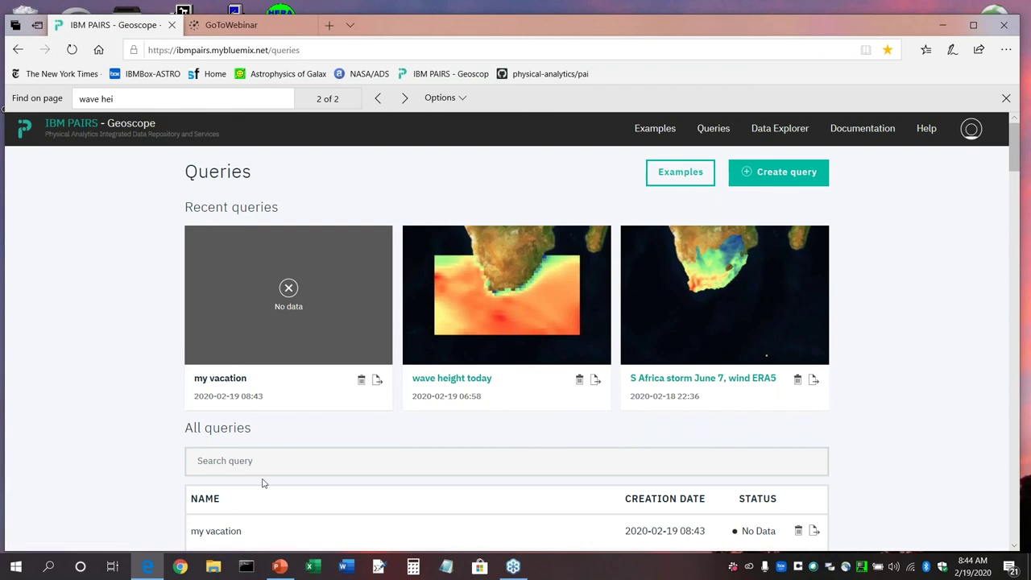
{"action": "double_click", "coordinate": [237, 303]}
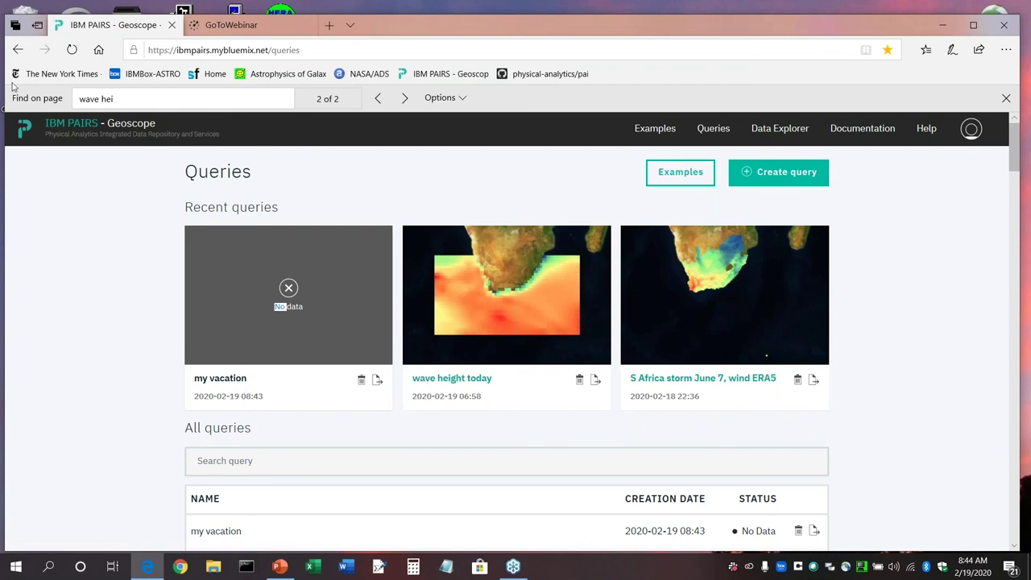
- Return to the new query form and filter the available layers by the Weather category and the Global weather (ERA5) data set
{"action": "left_click", "coordinate": [18, 50]}
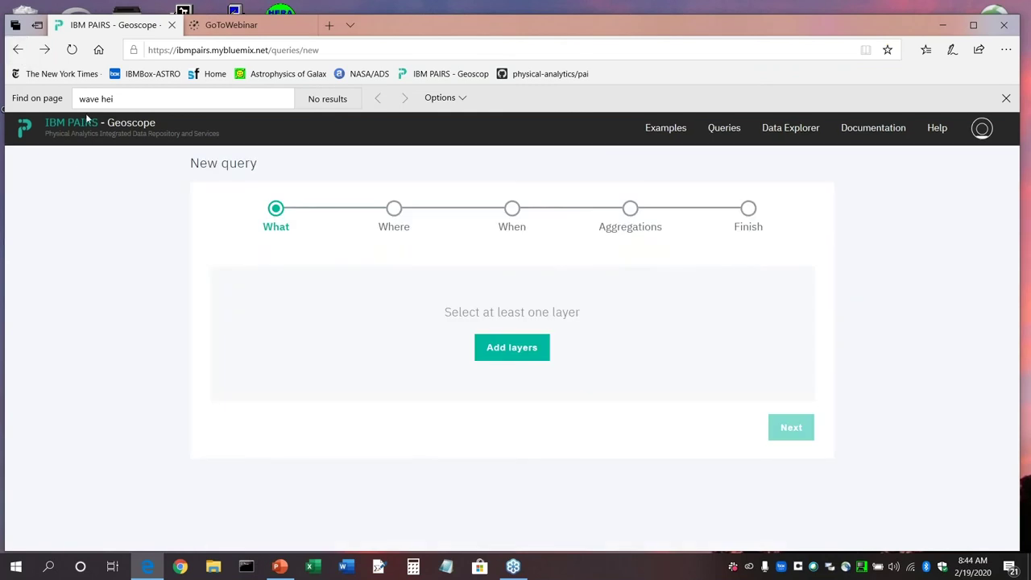
{"action": "left_click", "coordinate": [504, 352]}
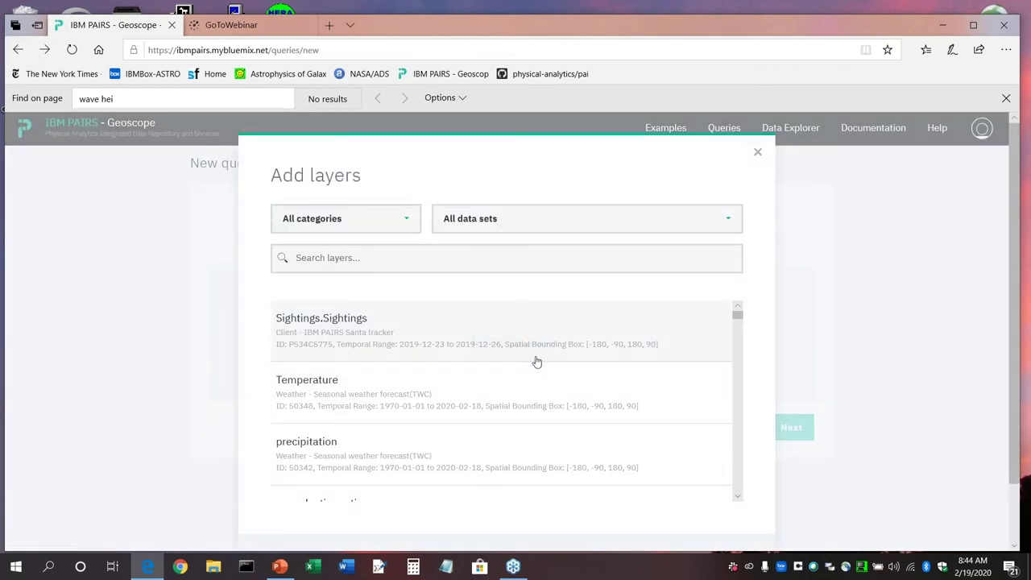
{"action": "left_click", "coordinate": [405, 223]}
{"action": "left_click_drag", "start_coordinate": [416, 266], "coordinate": [433, 321]}
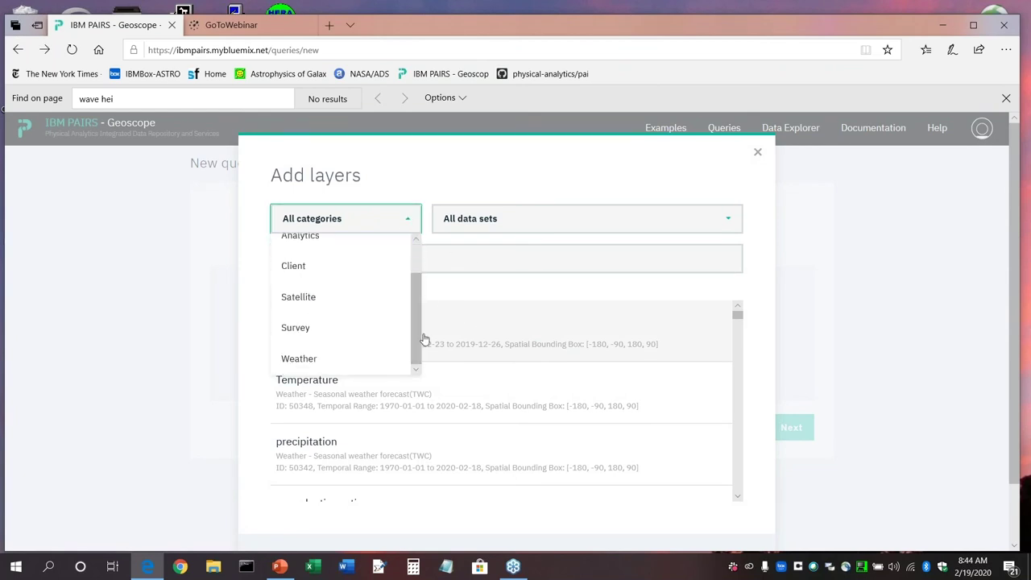
{"action": "left_click", "coordinate": [393, 361]}
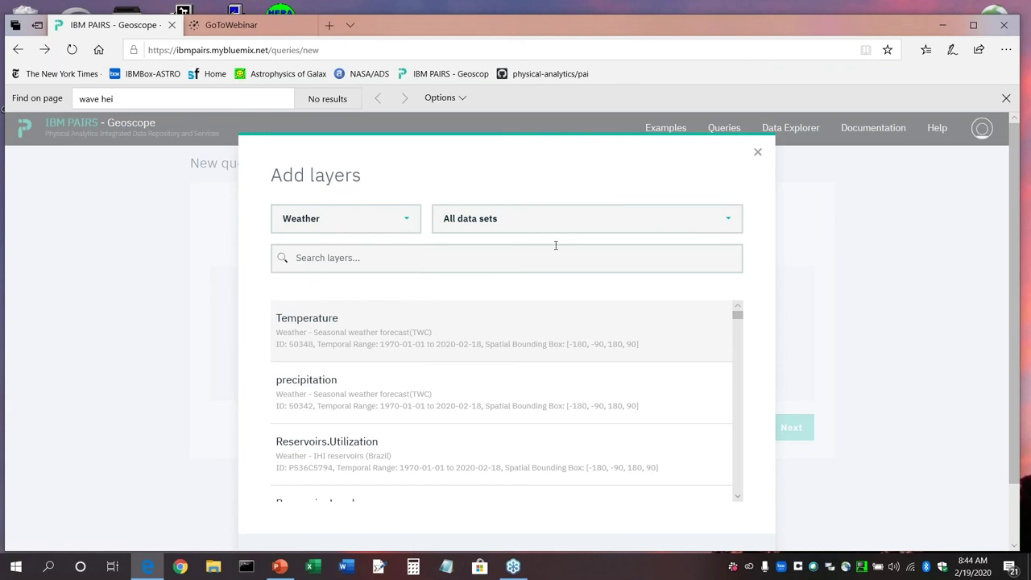
{"action": "left_click", "coordinate": [574, 228]}
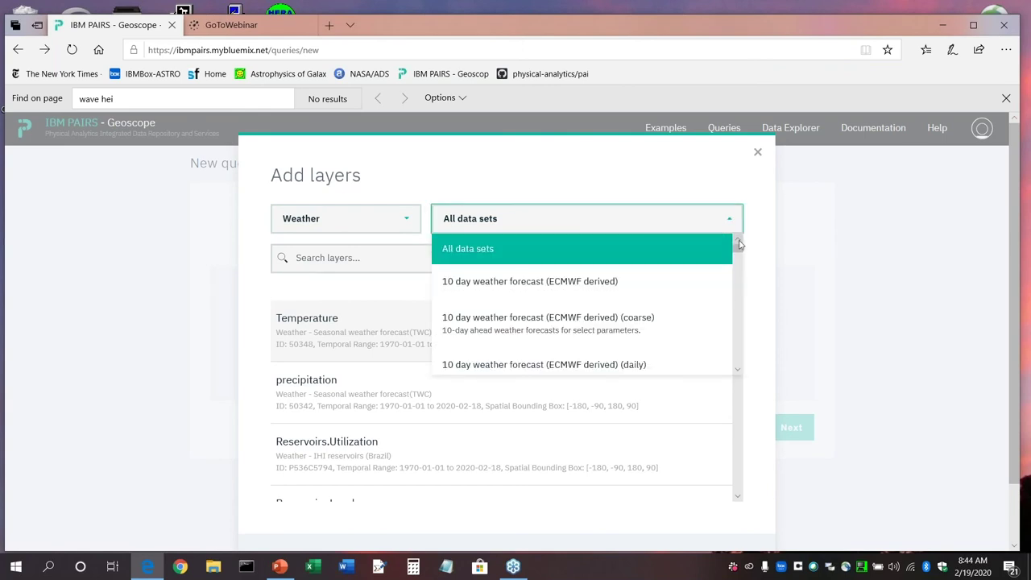
{"action": "left_click_drag", "start_coordinate": [742, 244], "coordinate": [714, 307]}
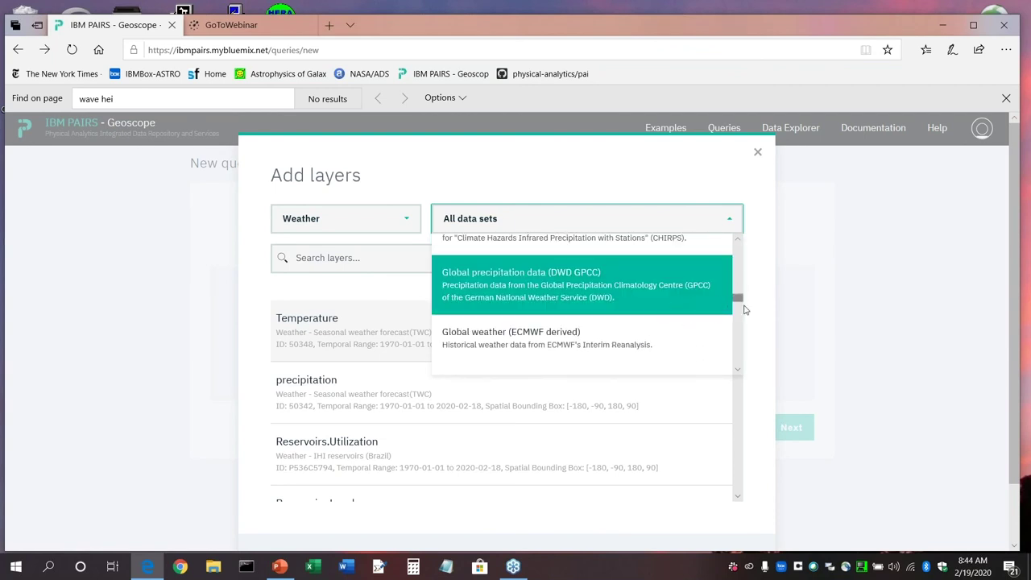
{"action": "left_click", "coordinate": [726, 370]}
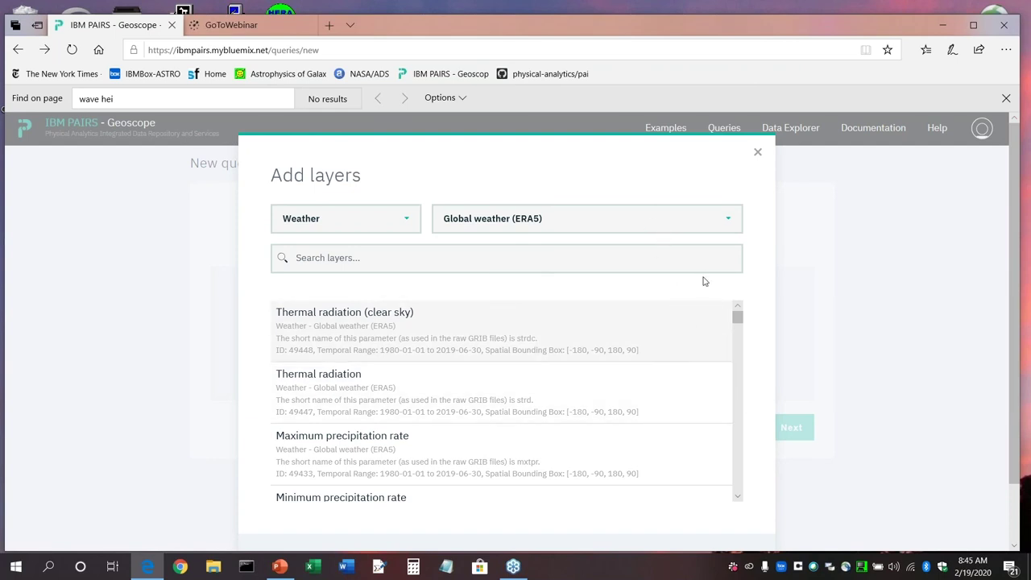
- Search the ERA5 layers for "temp", add the Maximum temperature layer to the query and proceed to the area selection
{"action": "left_click_drag", "start_coordinate": [737, 319], "coordinate": [712, 296]}
{"action": "left_click", "coordinate": [516, 258]}
{"action": "type", "text": "temp"}
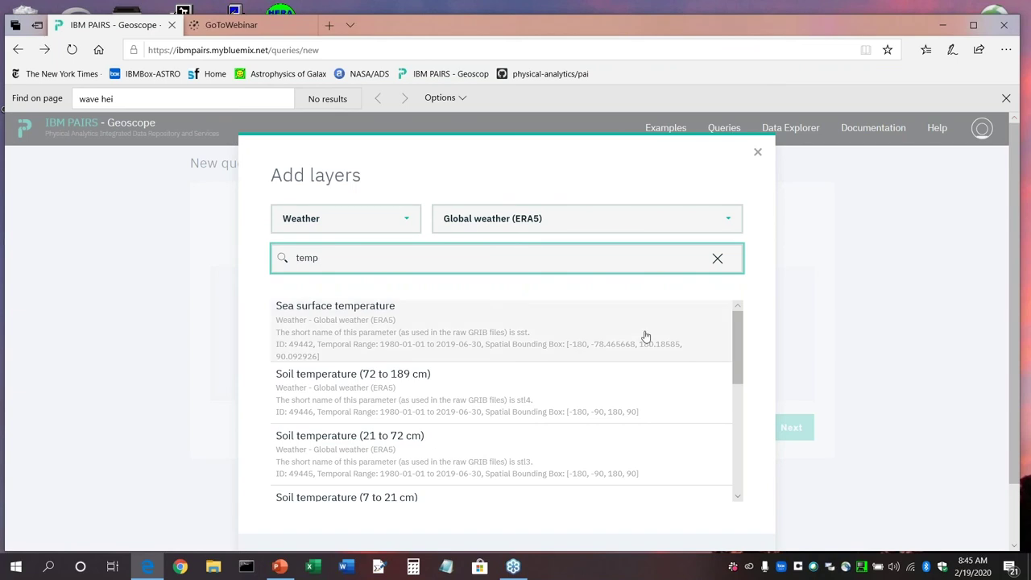
{"action": "left_click_drag", "start_coordinate": [735, 351], "coordinate": [723, 419]}
{"action": "left_click", "coordinate": [689, 434]}
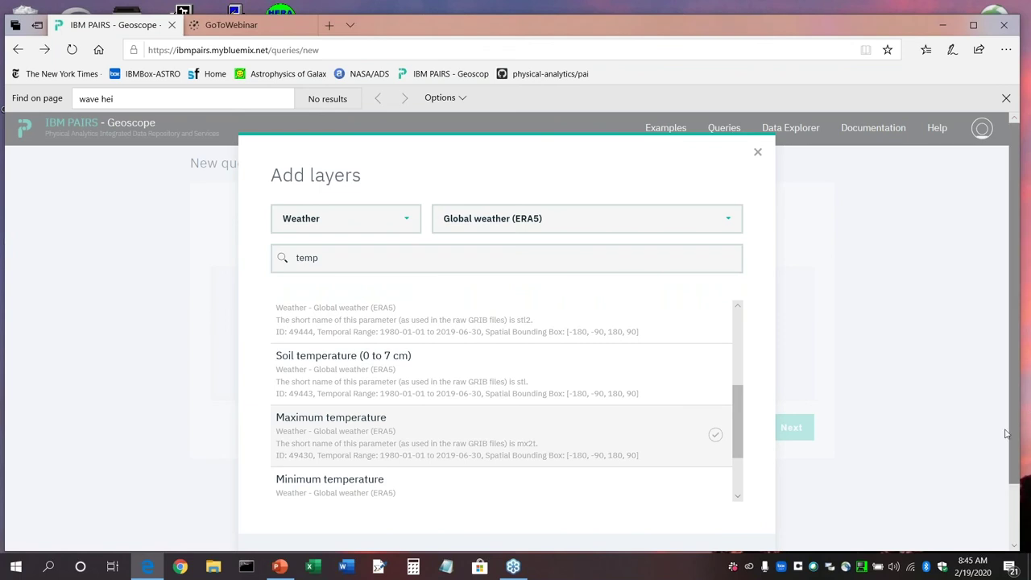
{"action": "left_click", "coordinate": [1004, 454]}
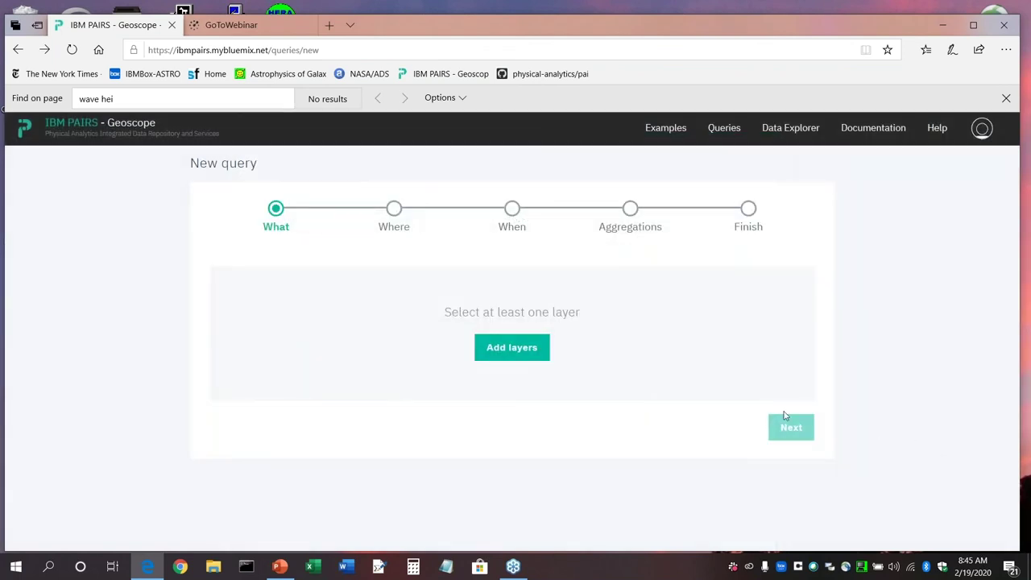
{"action": "left_click", "coordinate": [491, 348]}
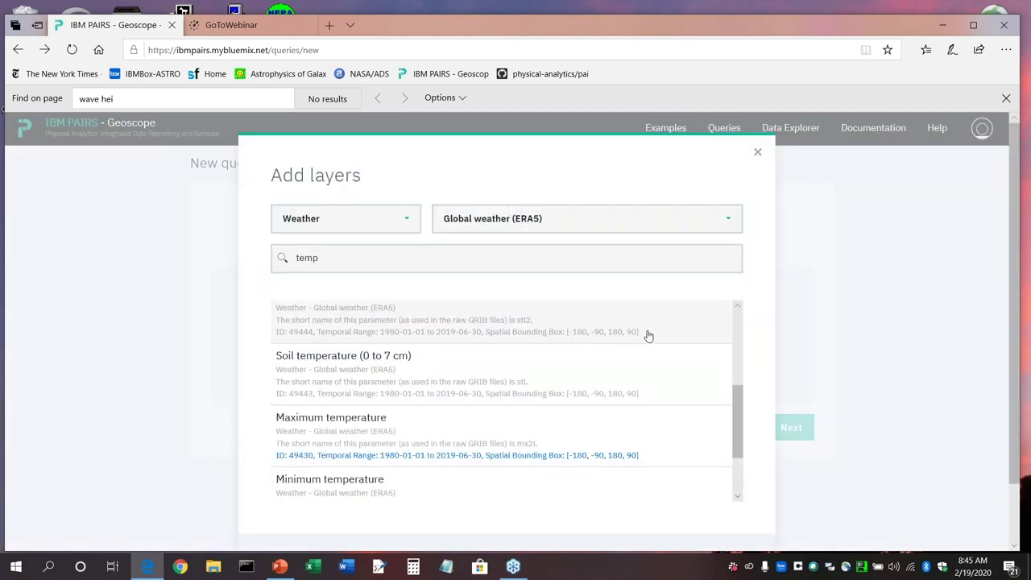
{"action": "left_click", "coordinate": [641, 456]}
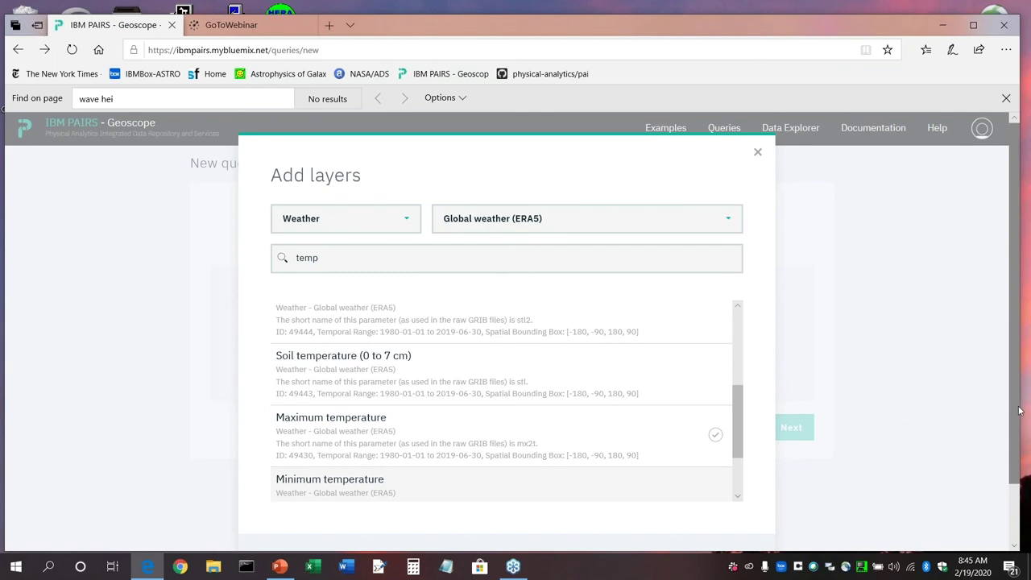
{"action": "scroll", "coordinate": [1020, 413], "scroll_direction": "down", "scroll_amount": 2}
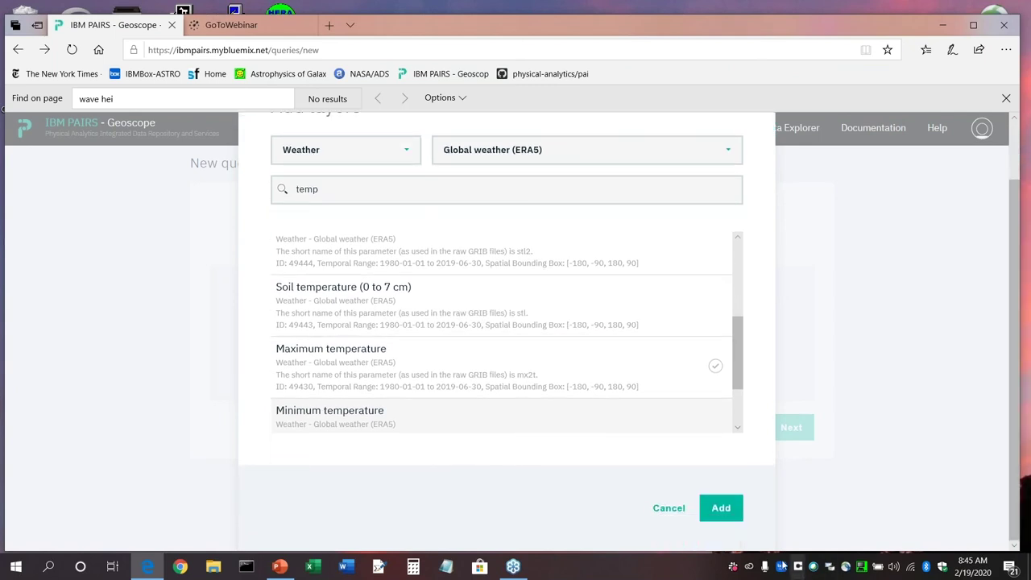
{"action": "left_click", "coordinate": [733, 521]}
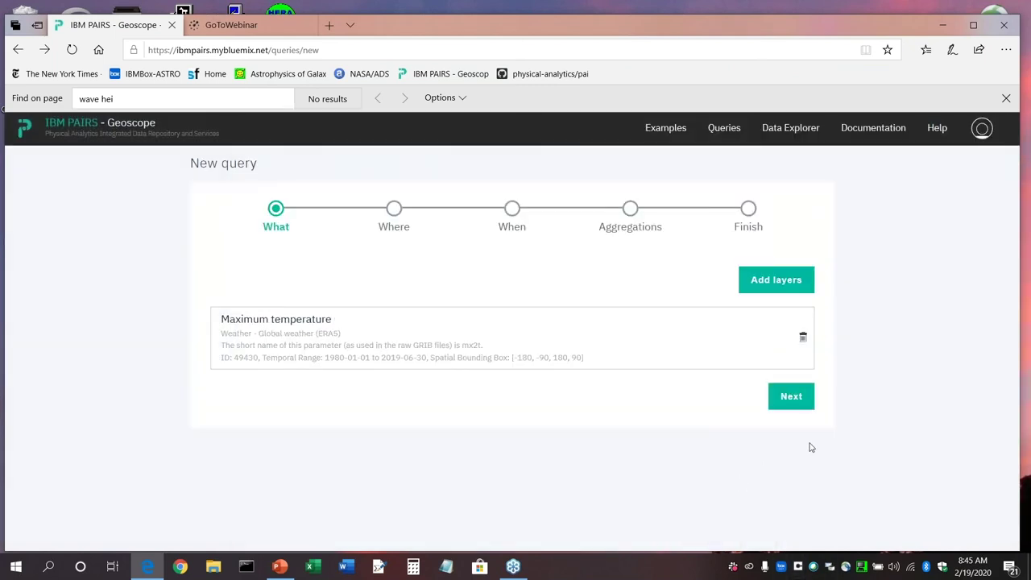
{"action": "left_click", "coordinate": [788, 401]}
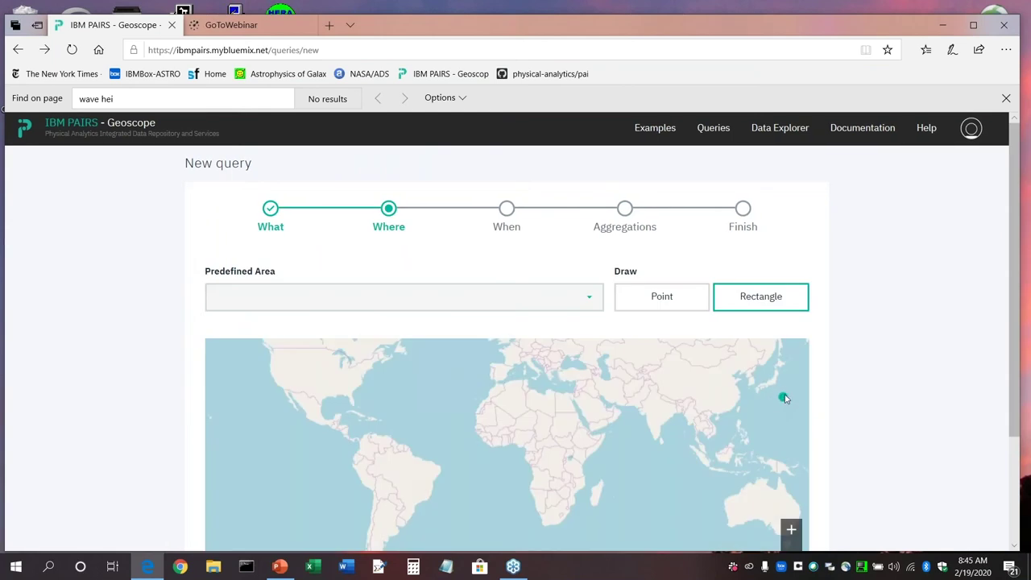
- Search the predefined areas for "africa", select Africa as the query area and proceed to the time interval
{"action": "left_click", "coordinate": [274, 307]}
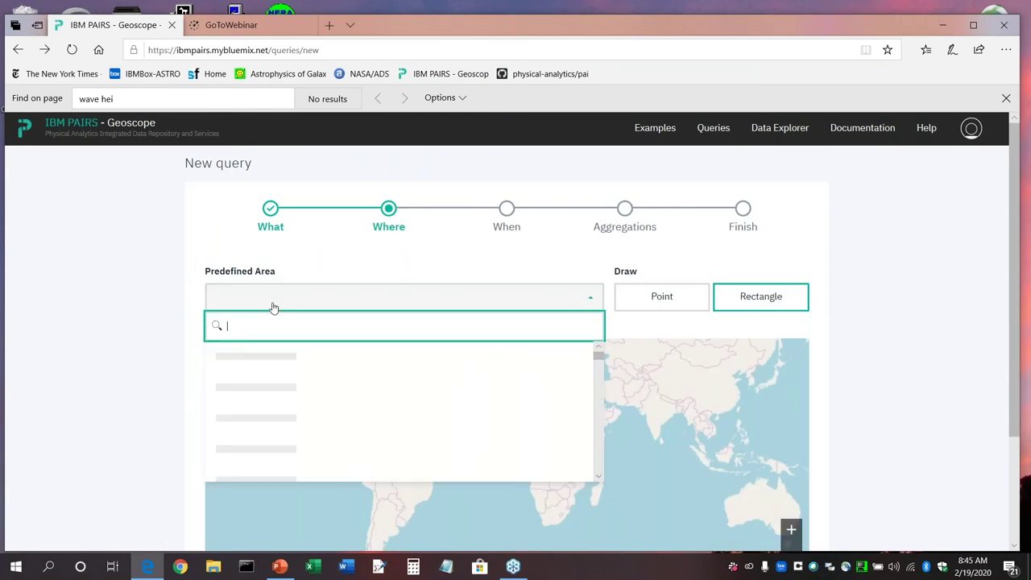
{"action": "type", "text": "africab"}
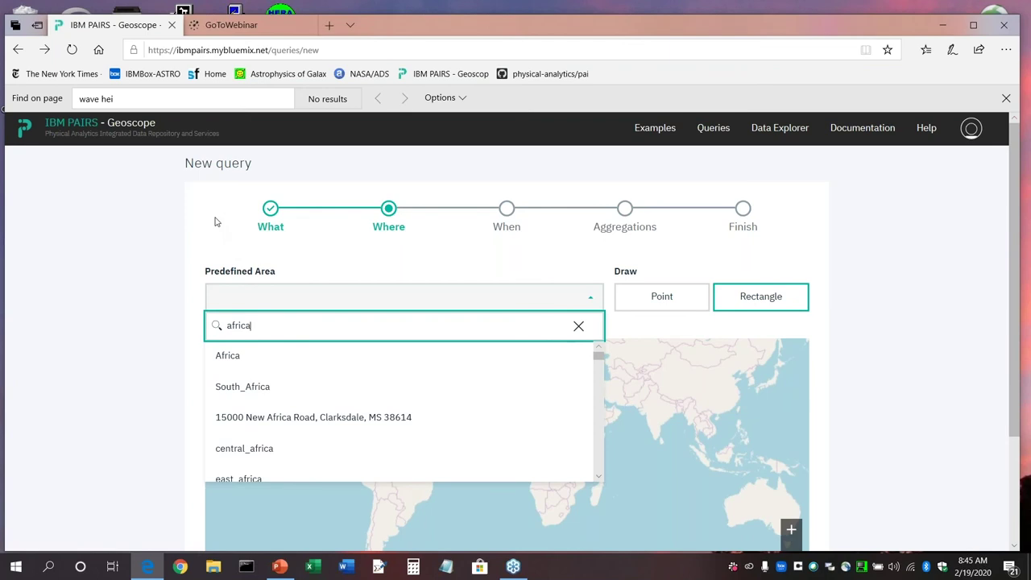
{"action": "type", "text": "b"}
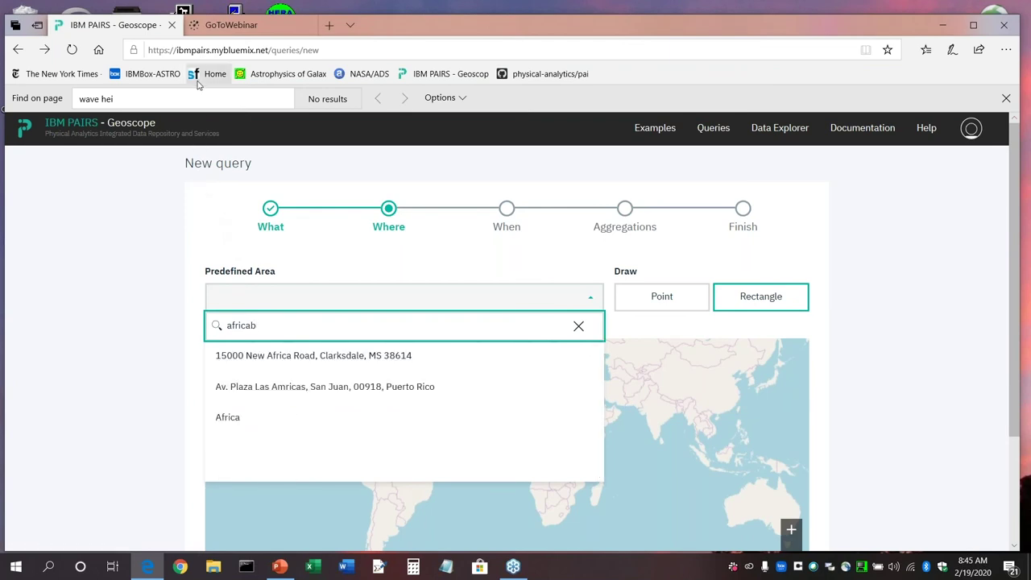
{"action": "key", "text": "BackSpace"}
{"action": "type", "text": "b"}
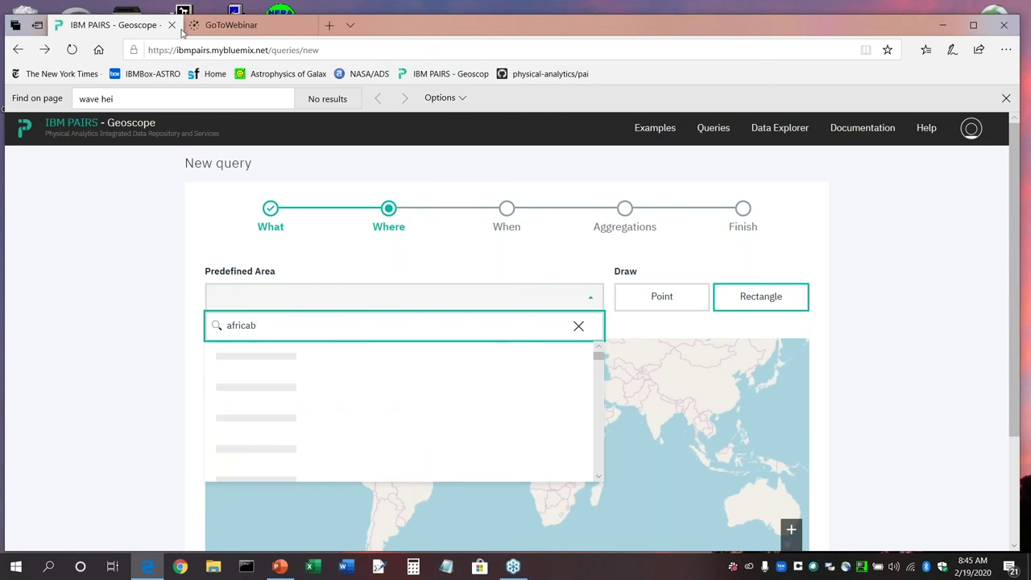
{"action": "key", "text": "BackSpace"}
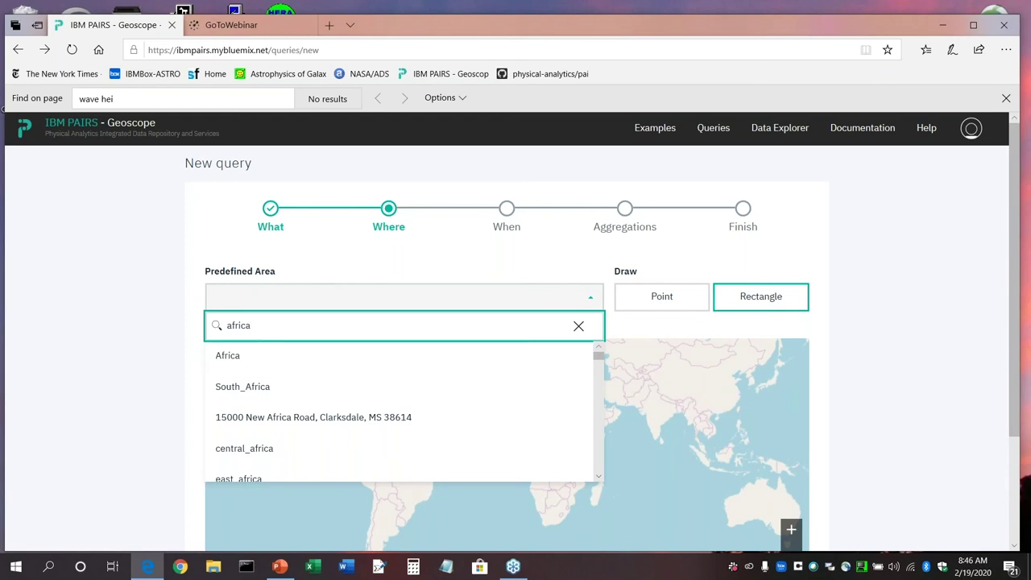
{"action": "left_click", "coordinate": [213, 355]}
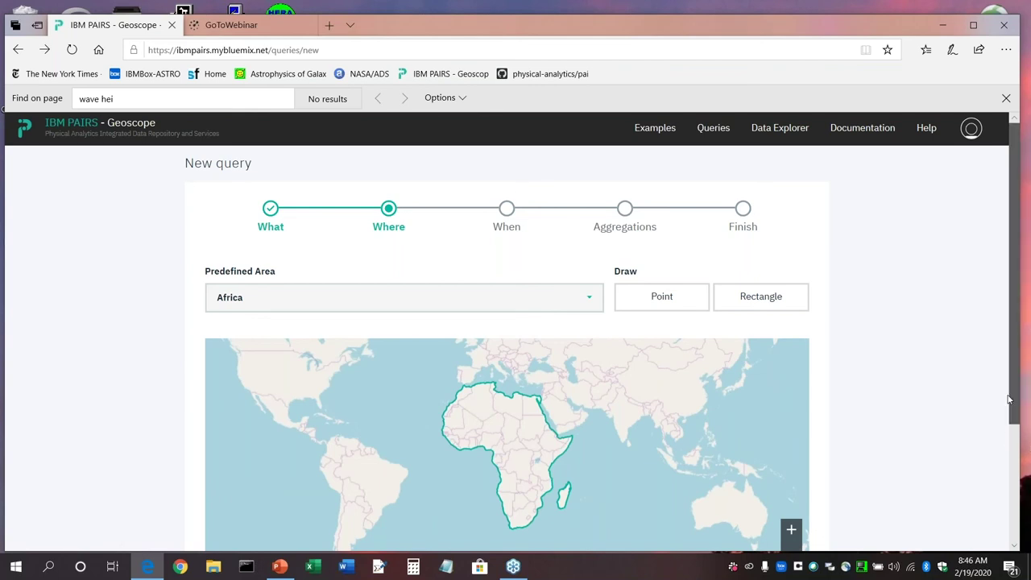
{"action": "scroll", "coordinate": [1005, 416], "scroll_direction": "down", "scroll_amount": 2}
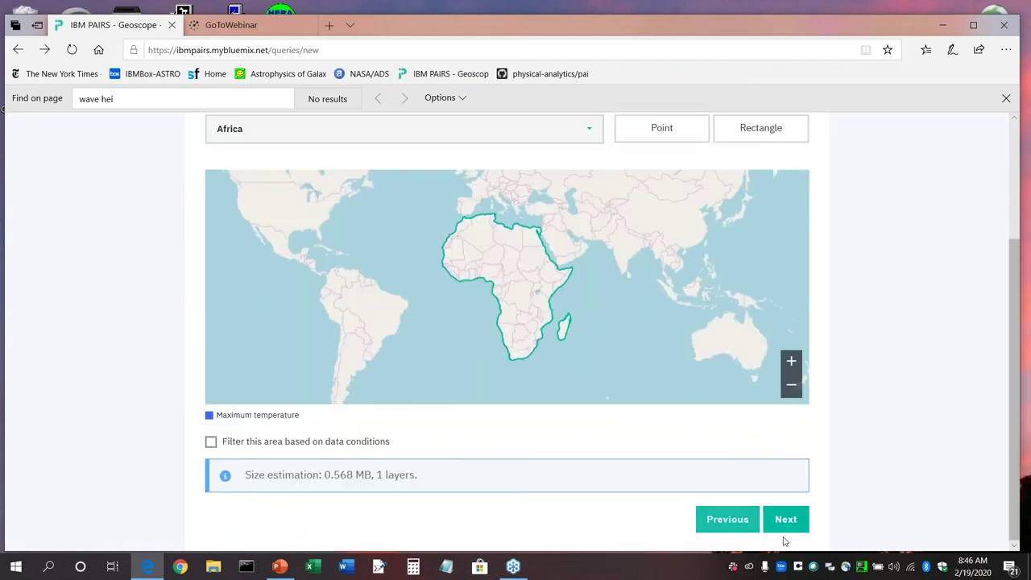
{"action": "left_click", "coordinate": [797, 529]}
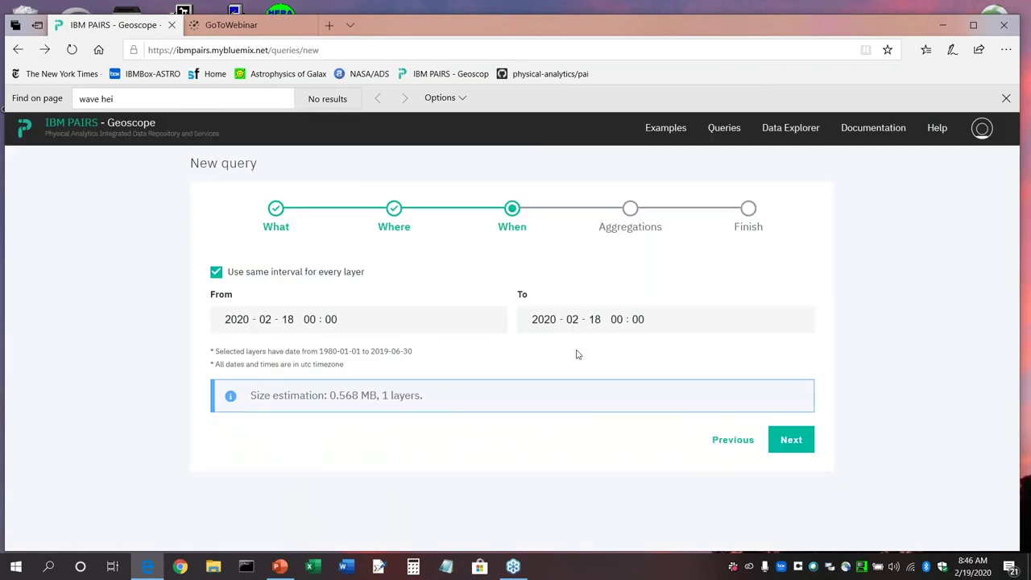
- Set the end date of the new query's interval to 2019-06-21
{"action": "left_click", "coordinate": [538, 319]}
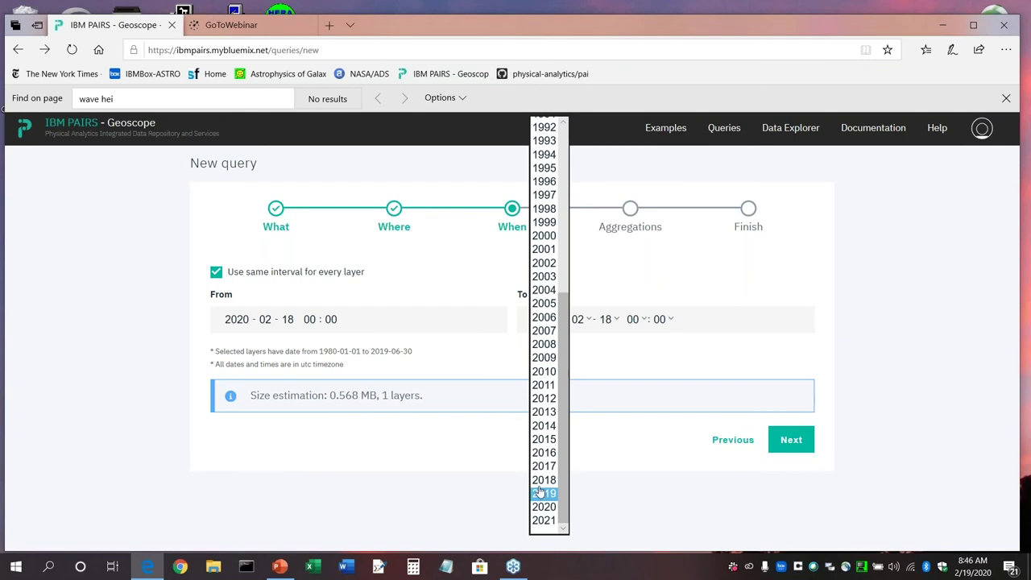
{"action": "left_click", "coordinate": [543, 494]}
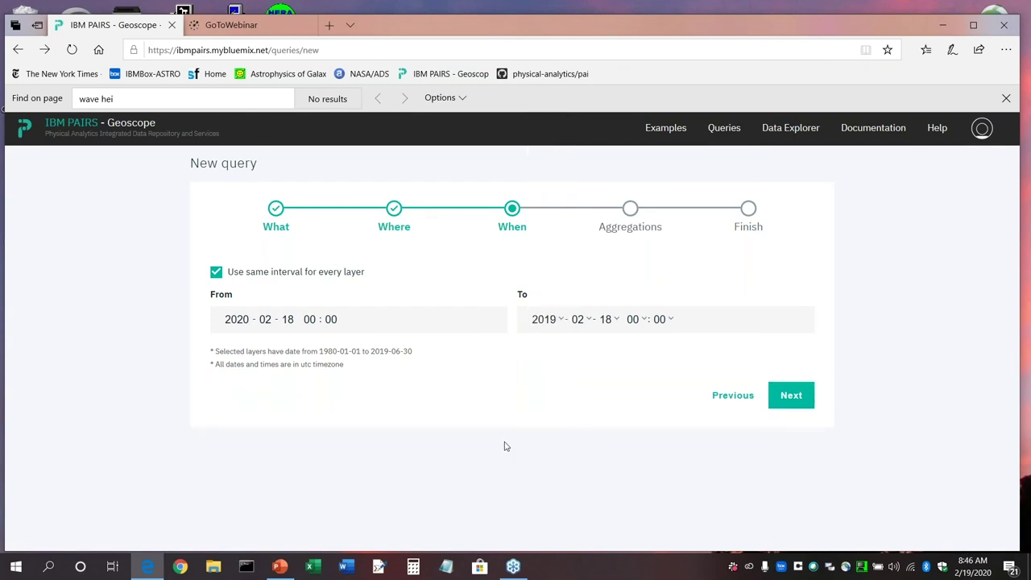
{"action": "left_click", "coordinate": [576, 320]}
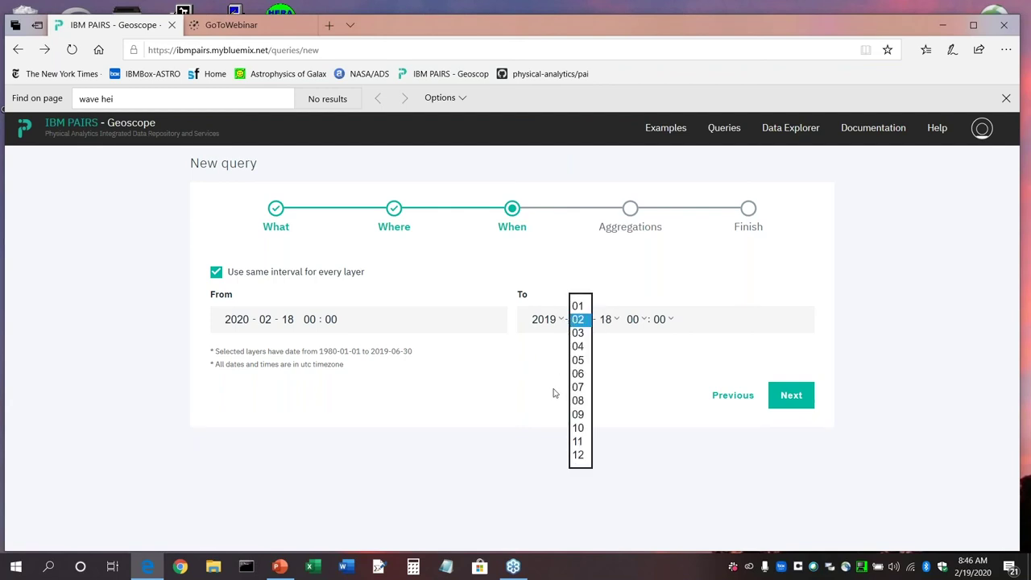
{"action": "left_click", "coordinate": [577, 359]}
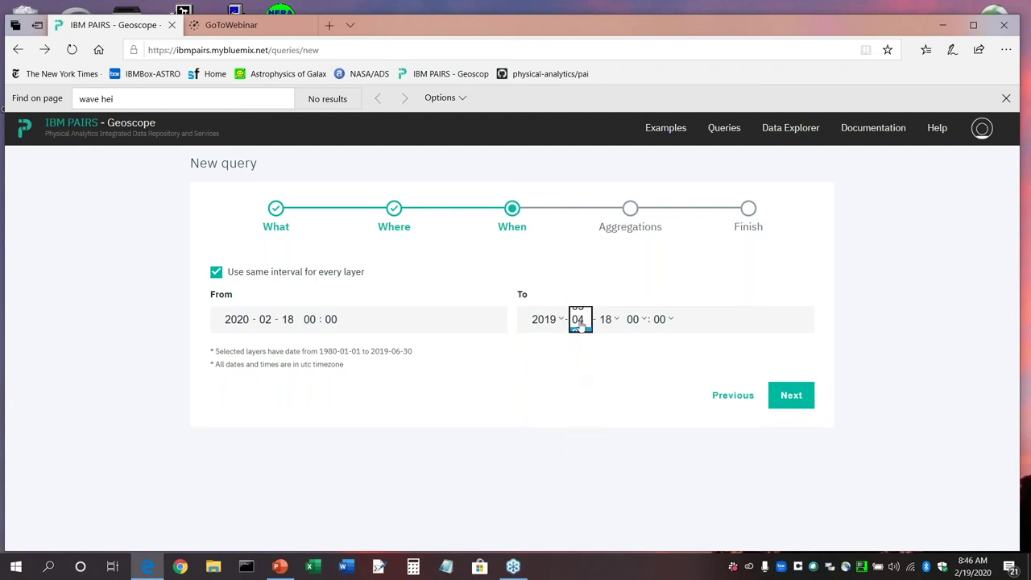
{"action": "left_click", "coordinate": [589, 322]}
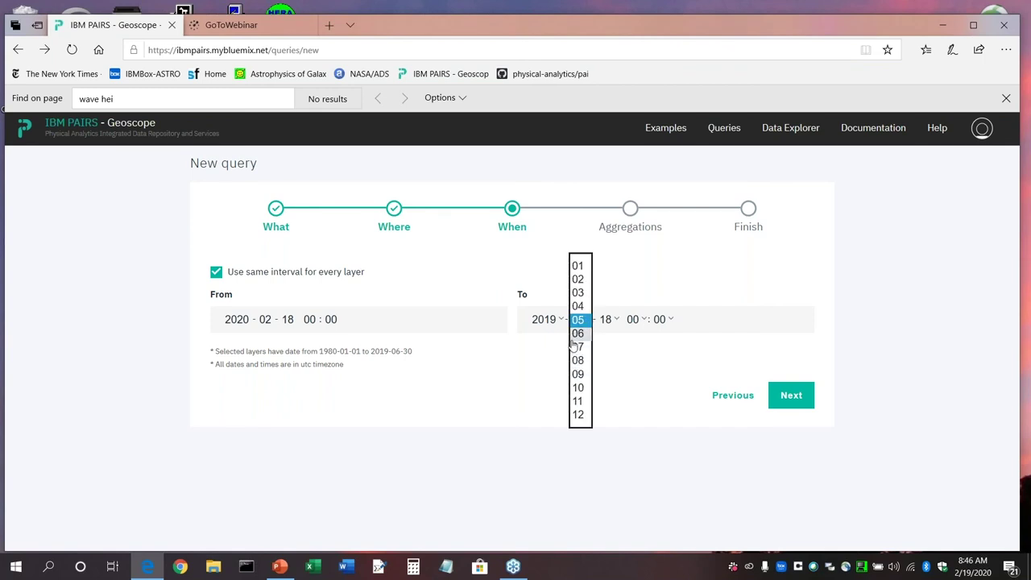
{"action": "left_click", "coordinate": [572, 335]}
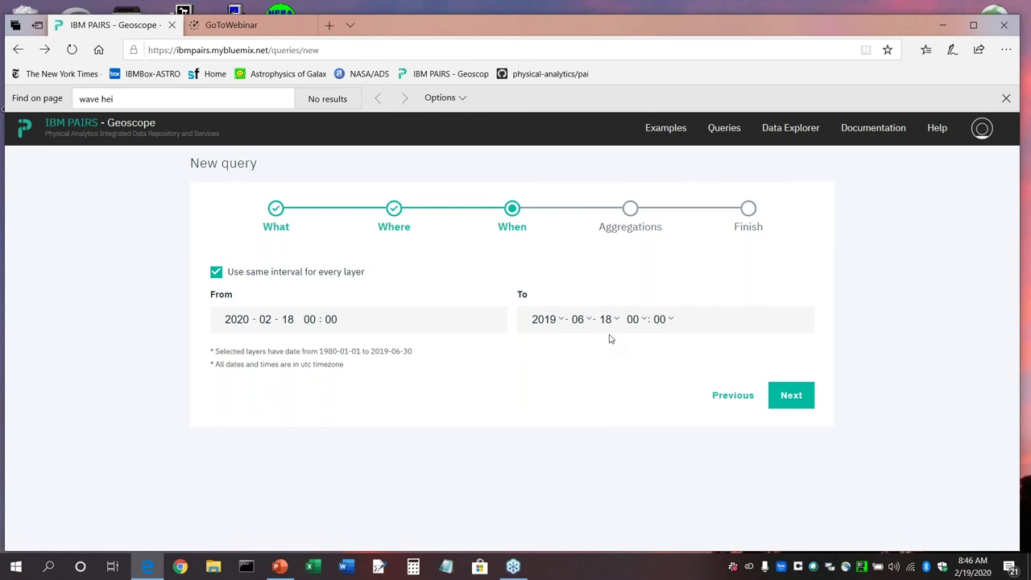
{"action": "left_click", "coordinate": [602, 326]}
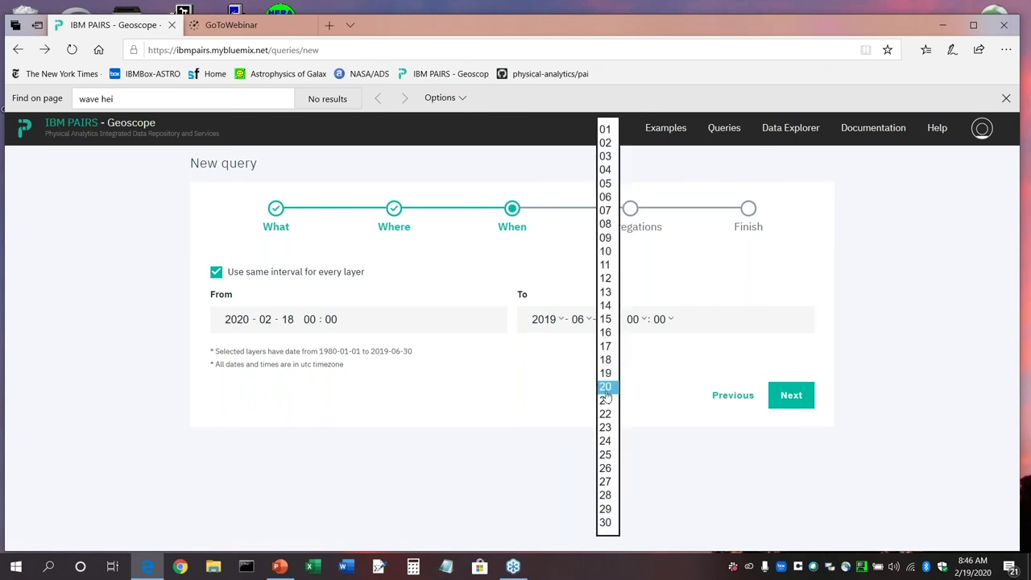
{"action": "left_click", "coordinate": [606, 400]}
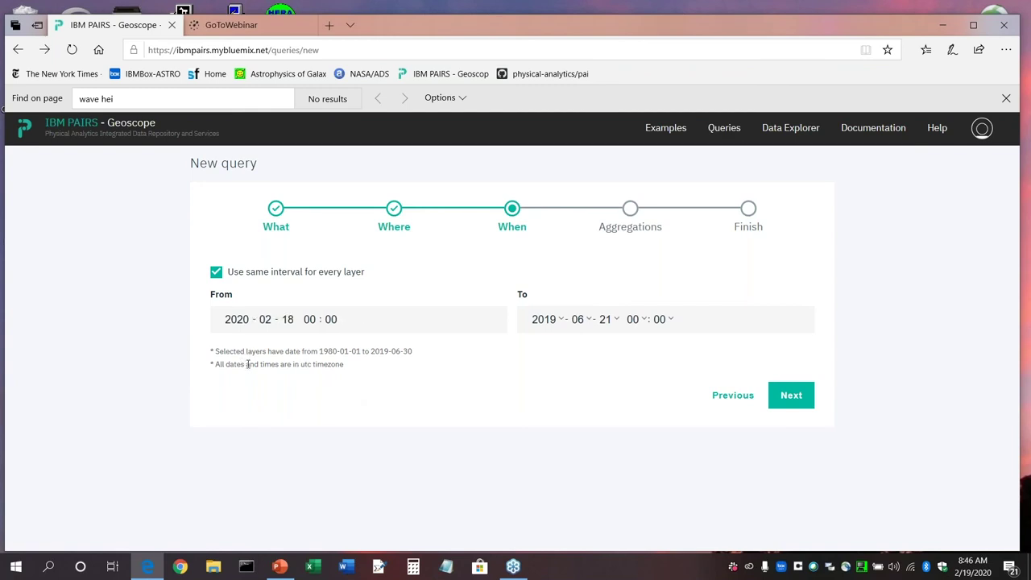
- Set the start date of the query's interval to 2019-06-21 and proceed to the aggregations
{"action": "left_click", "coordinate": [231, 321]}
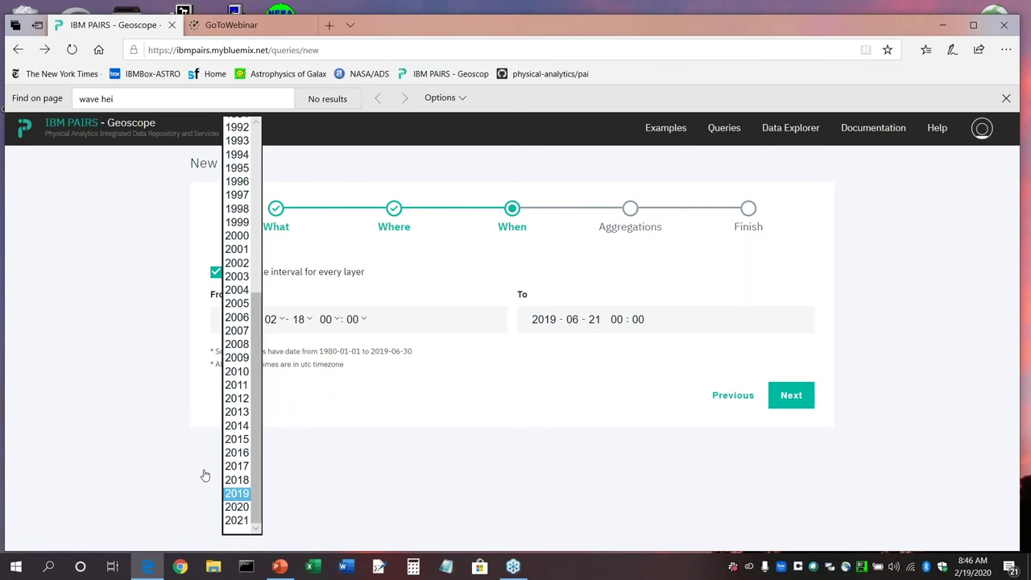
{"action": "key", "text": "Return"}
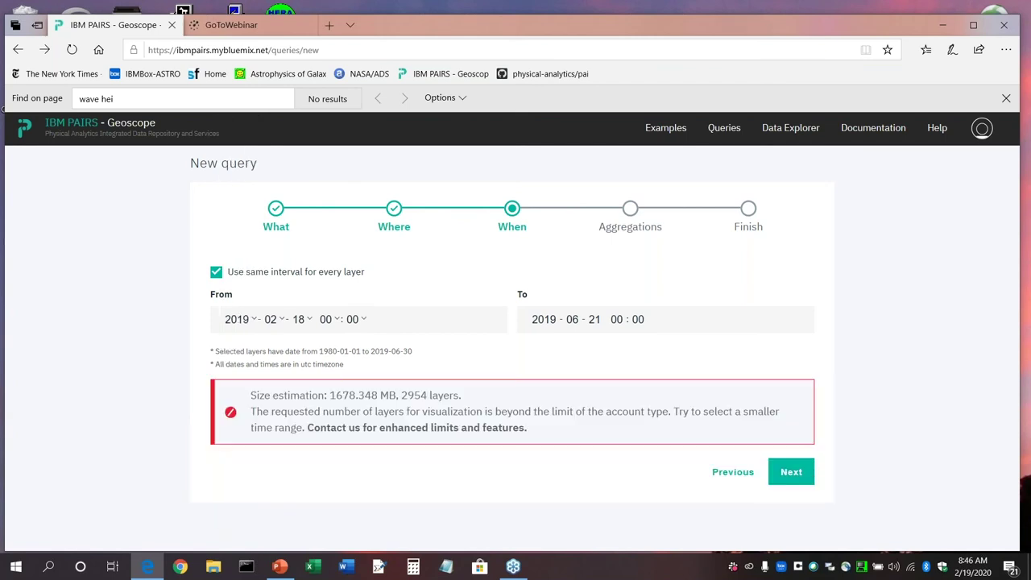
{"action": "left_click", "coordinate": [271, 320]}
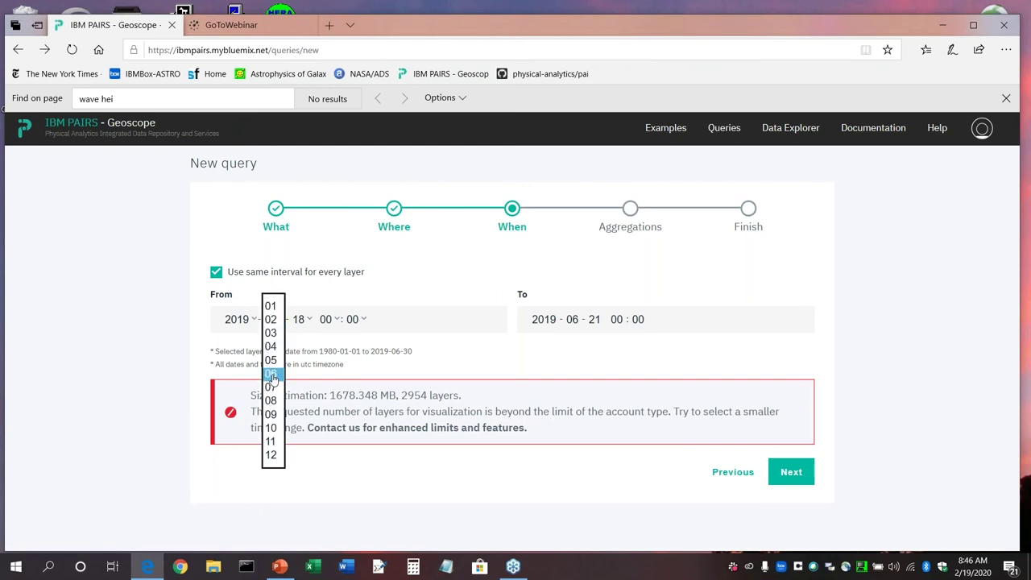
{"action": "left_click", "coordinate": [271, 374]}
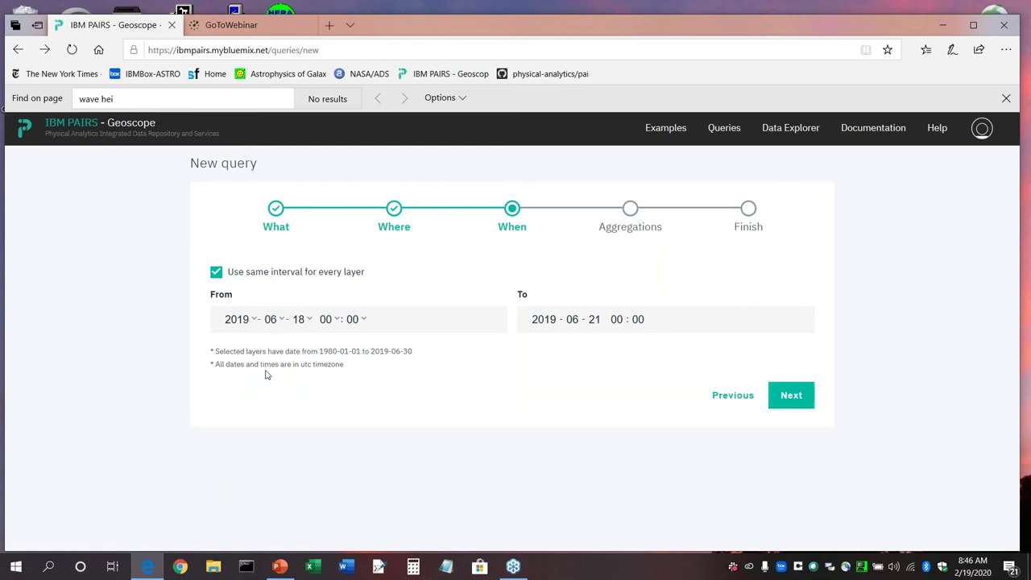
{"action": "left_click", "coordinate": [304, 322]}
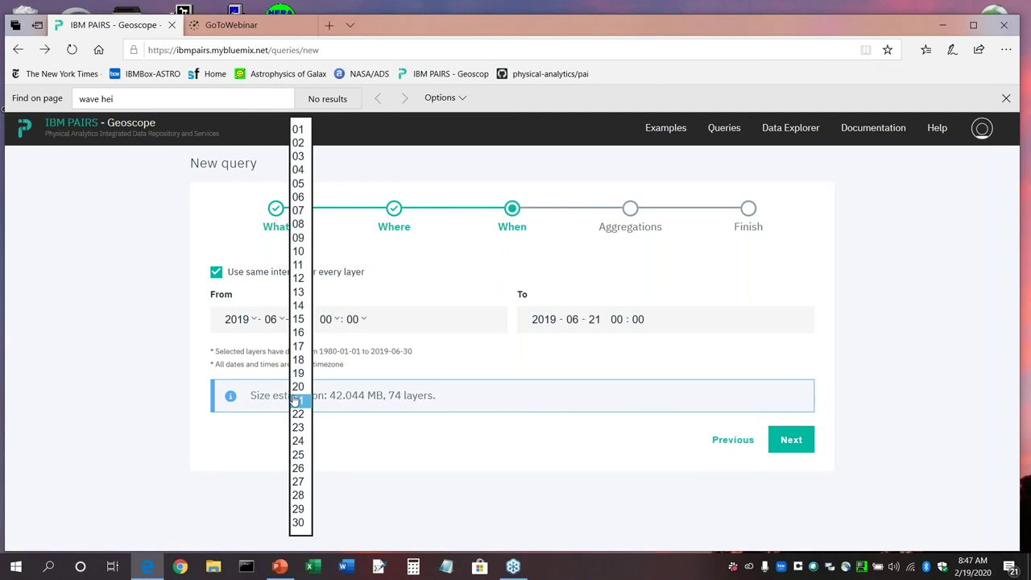
{"action": "left_click", "coordinate": [297, 401]}
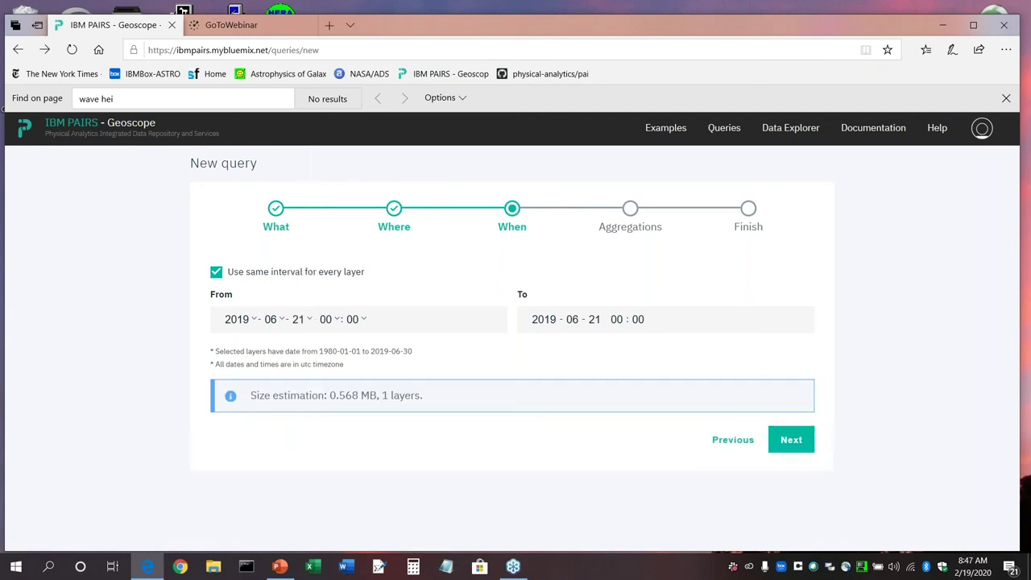
{"action": "left_click", "coordinate": [791, 440]}
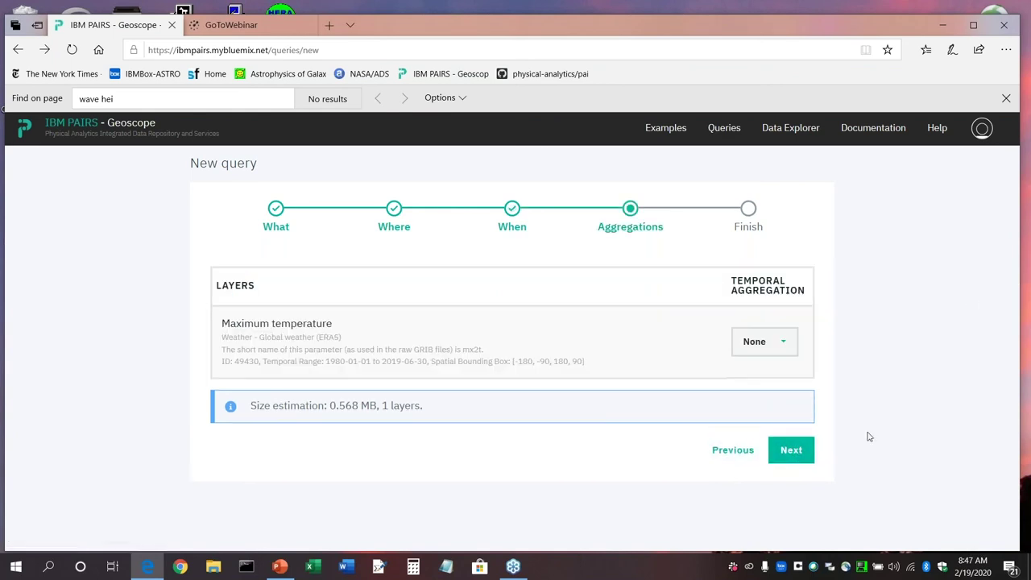
- Leave the temporal aggregation at None, name the query "vacation" and submit it
{"action": "left_click", "coordinate": [792, 450]}
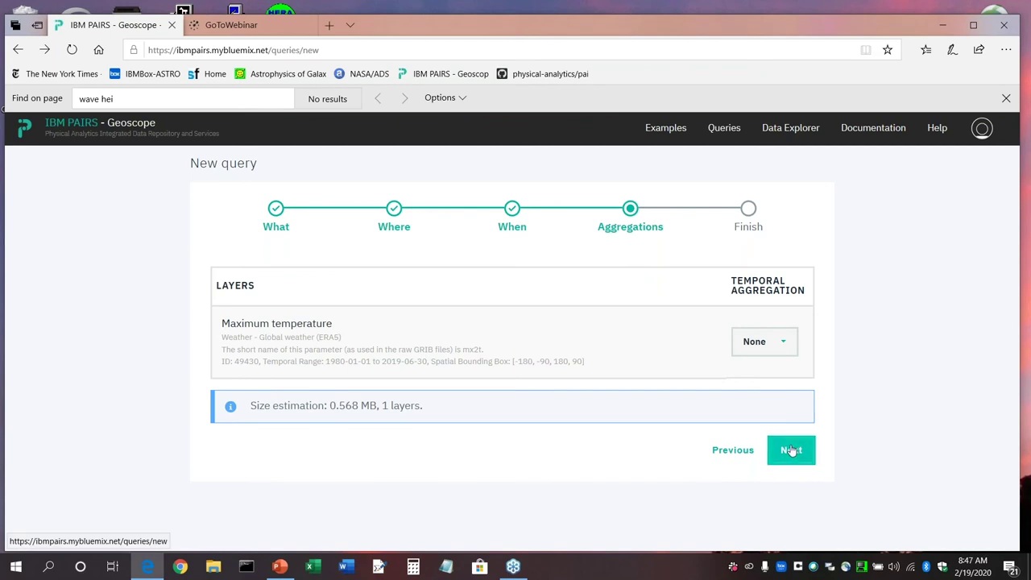
{"action": "type", "text": "w"}
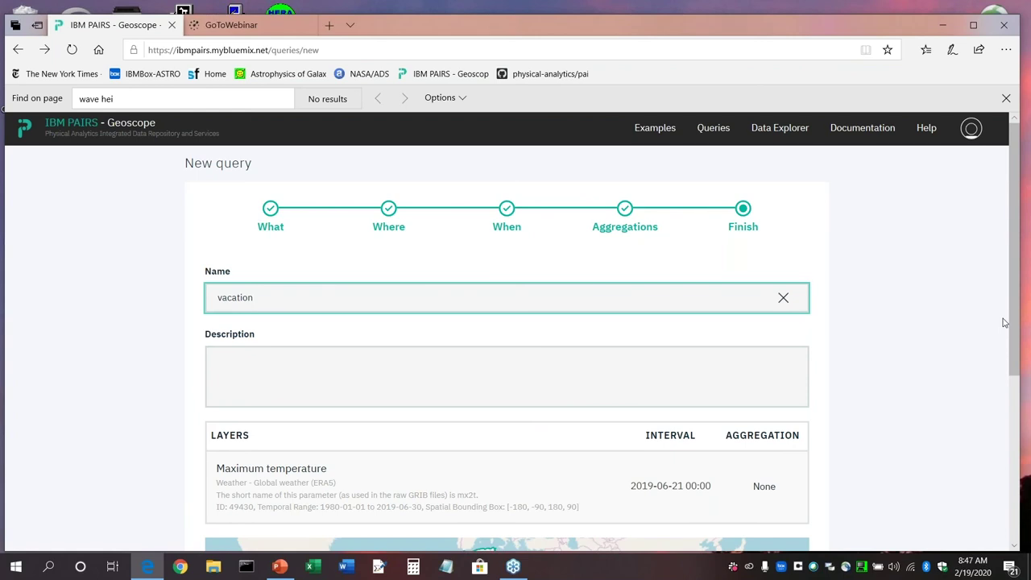
{"action": "scroll", "coordinate": [991, 379], "scroll_direction": "down", "scroll_amount": 3}
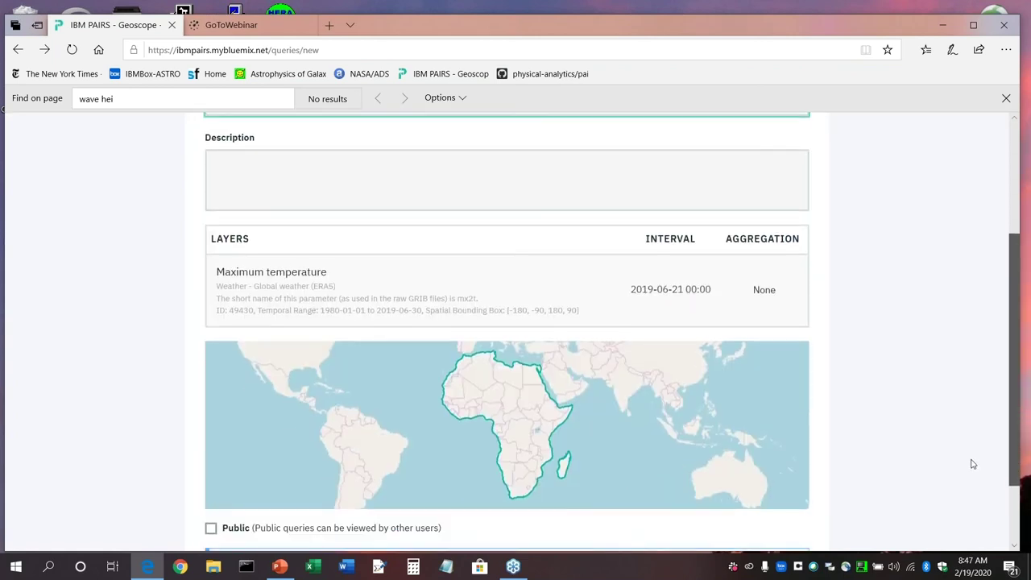
{"action": "scroll", "coordinate": [962, 481], "scroll_direction": "down", "scroll_amount": 2}
{"action": "key", "text": "End"}
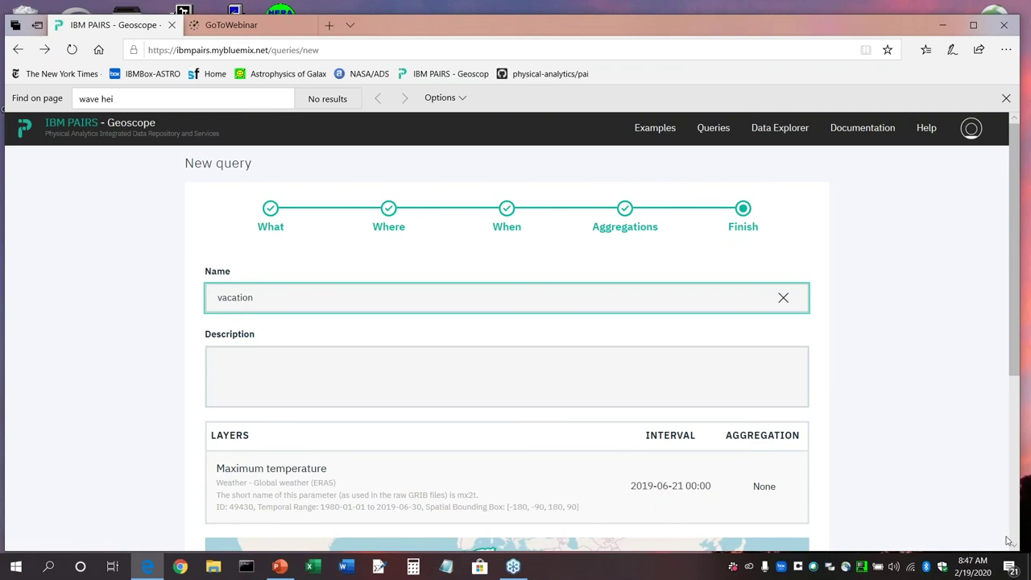
{"action": "scroll", "coordinate": [1017, 534], "scroll_direction": "down", "scroll_amount": 4}
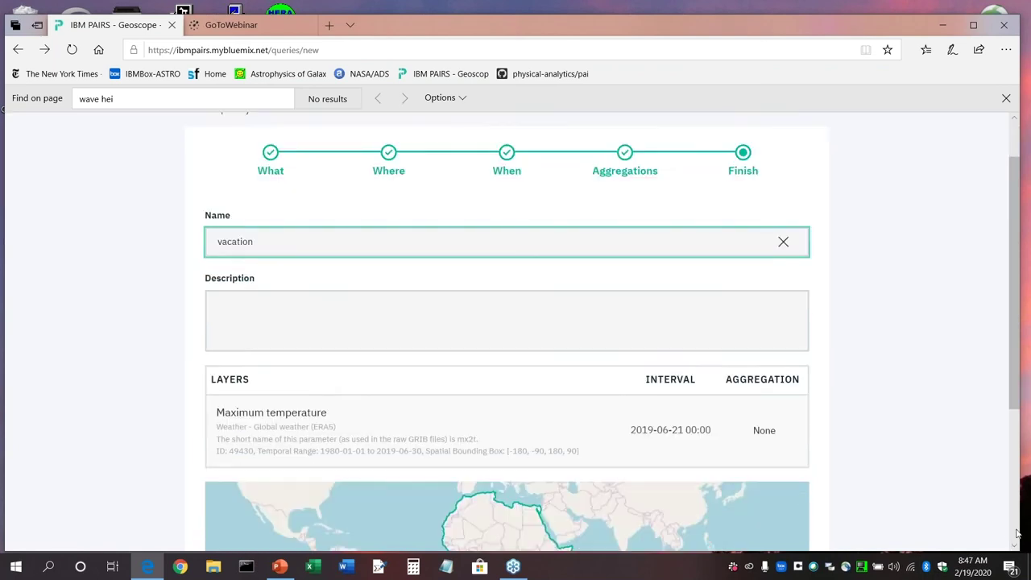
{"action": "left_click", "coordinate": [763, 522]}
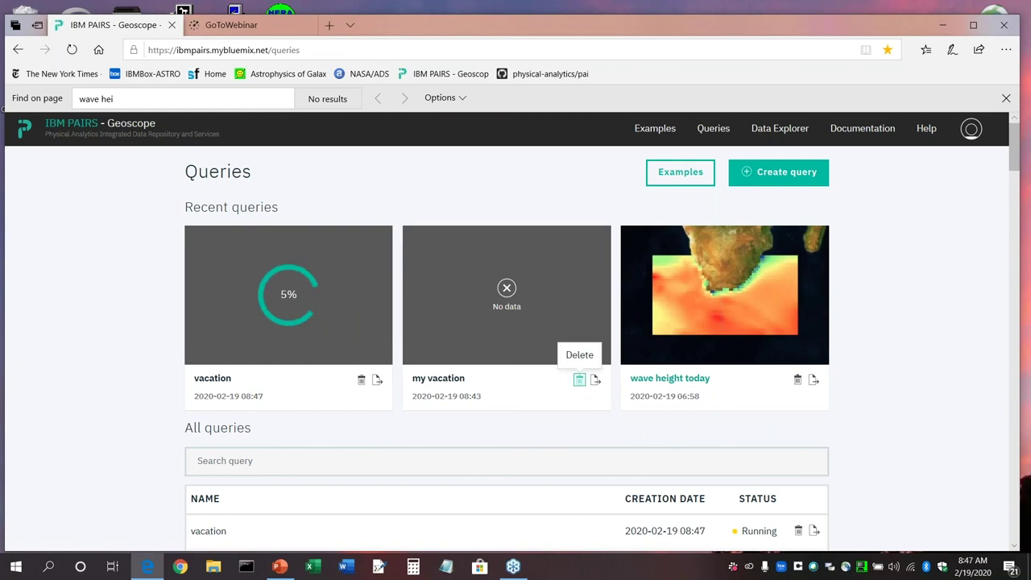
- Delete the "my vacation" query that has no data and open the map result of the "vacation" query
{"action": "left_click", "coordinate": [577, 385]}
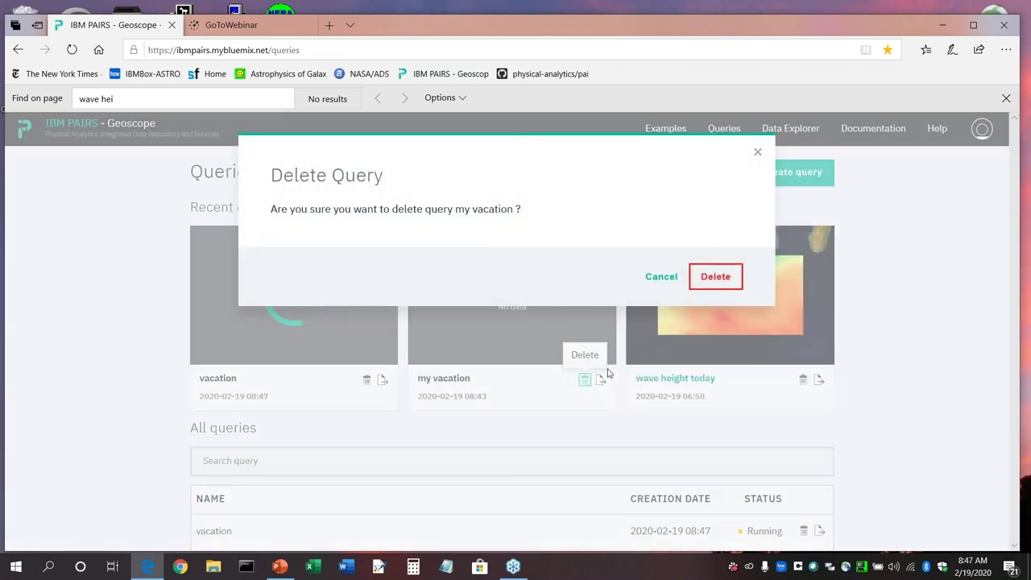
{"action": "left_click", "coordinate": [713, 278]}
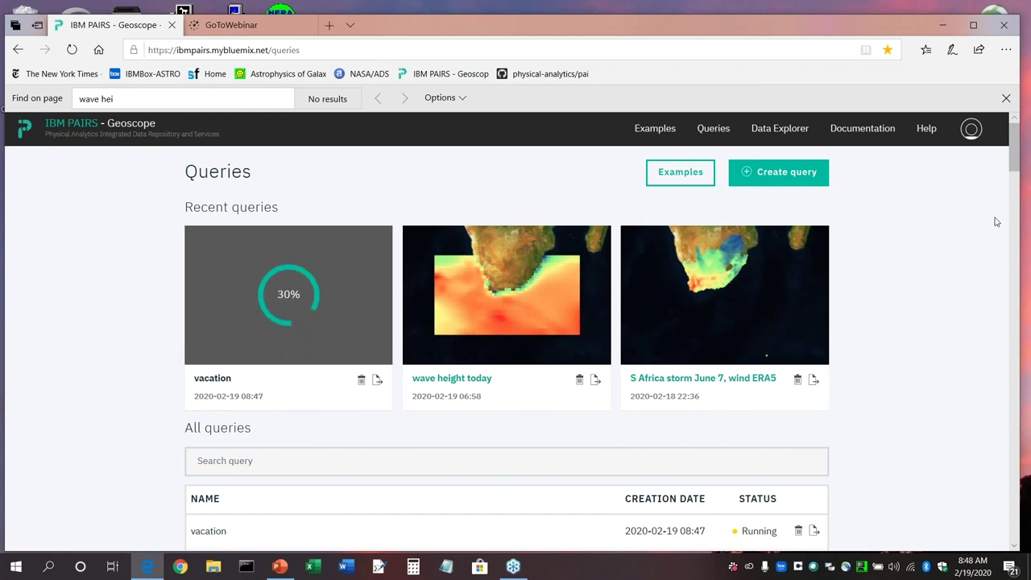
{"action": "scroll", "coordinate": [1016, 157], "scroll_direction": "down", "scroll_amount": 1}
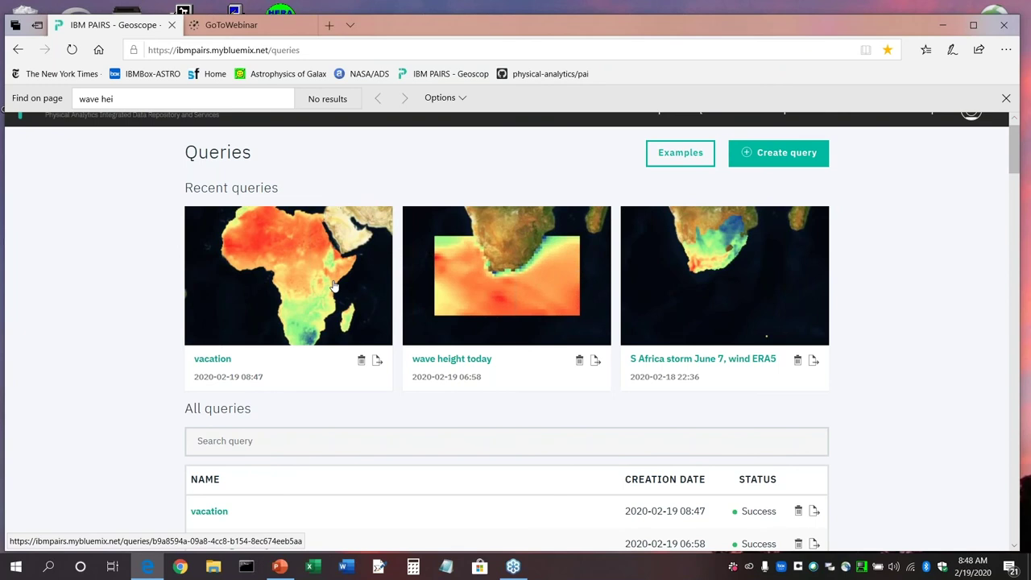
{"action": "left_click", "coordinate": [335, 286]}
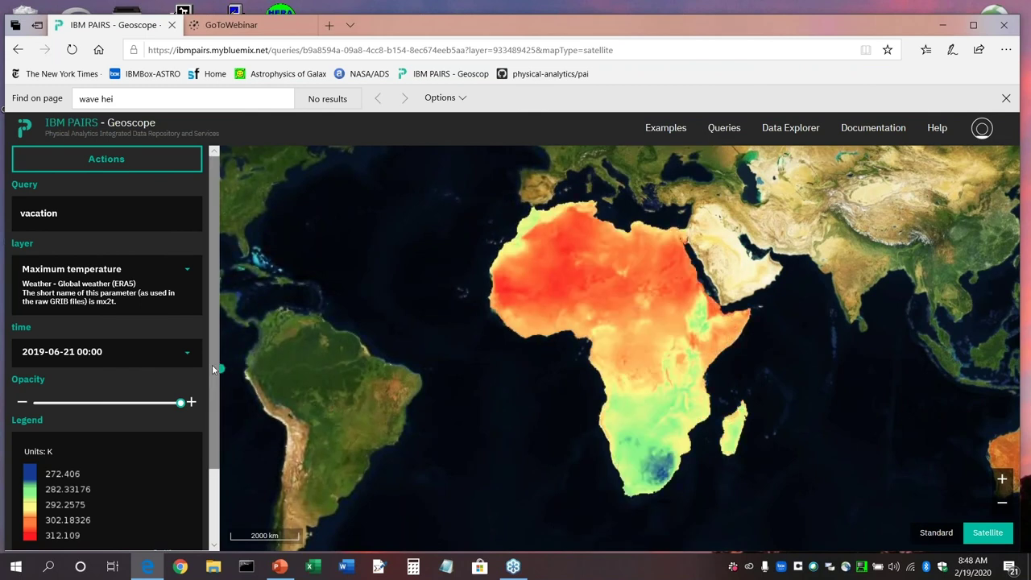
- Show southern Africa on the Standard base map and lower the Maximum temperature layer's opacity to about 47%
{"action": "scroll", "coordinate": [105, 403], "scroll_direction": "down", "scroll_amount": 1}
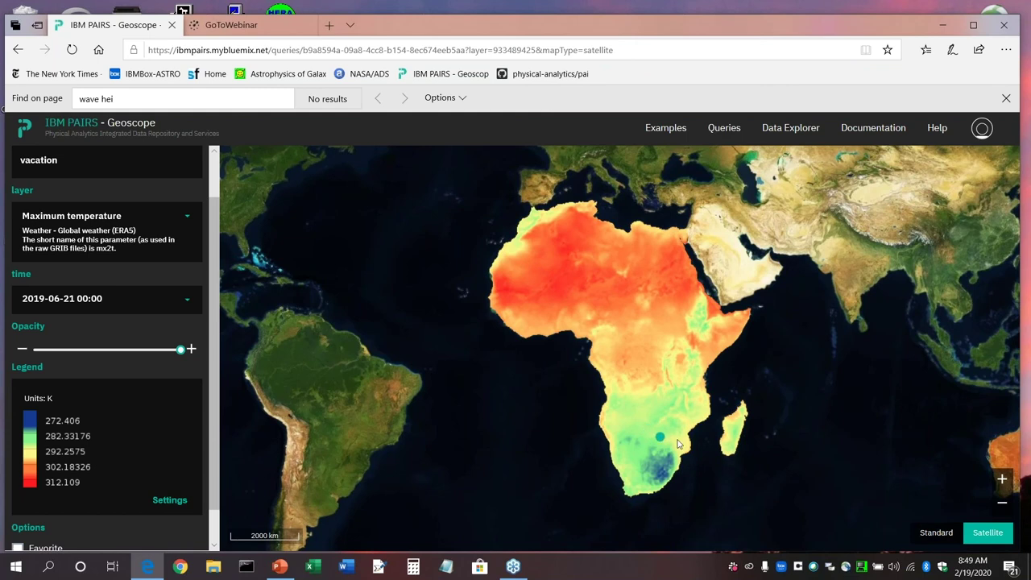
{"action": "left_click", "coordinate": [999, 480]}
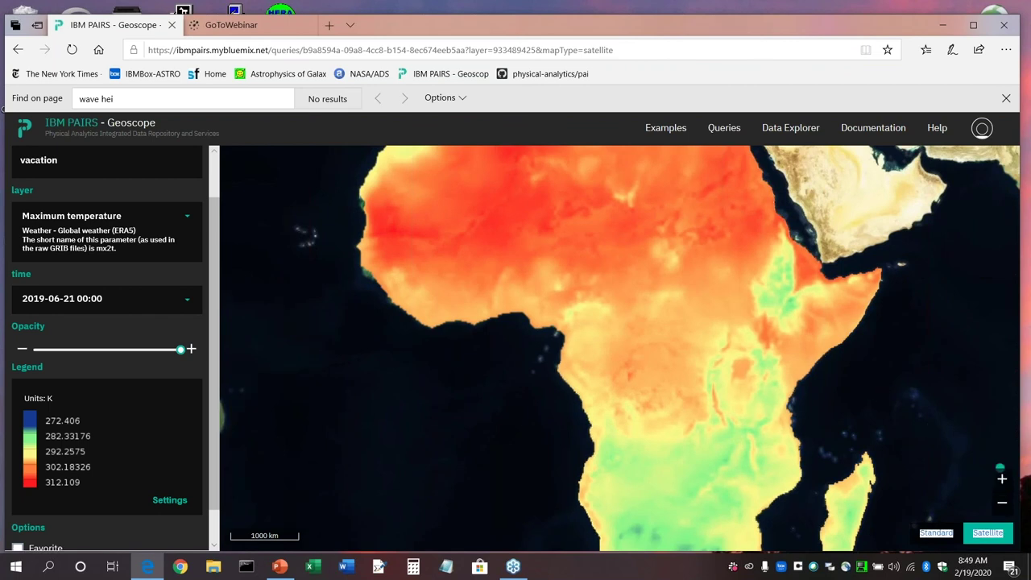
{"action": "left_click", "coordinate": [1002, 479]}
{"action": "left_click_drag", "start_coordinate": [749, 472], "coordinate": [640, 158]}
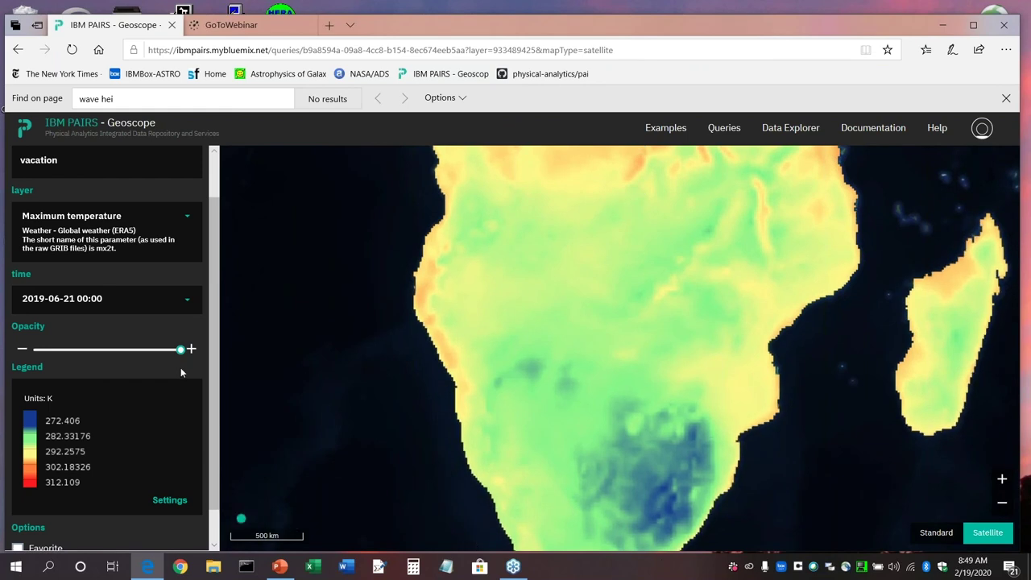
{"action": "left_click_drag", "start_coordinate": [154, 354], "coordinate": [177, 349]}
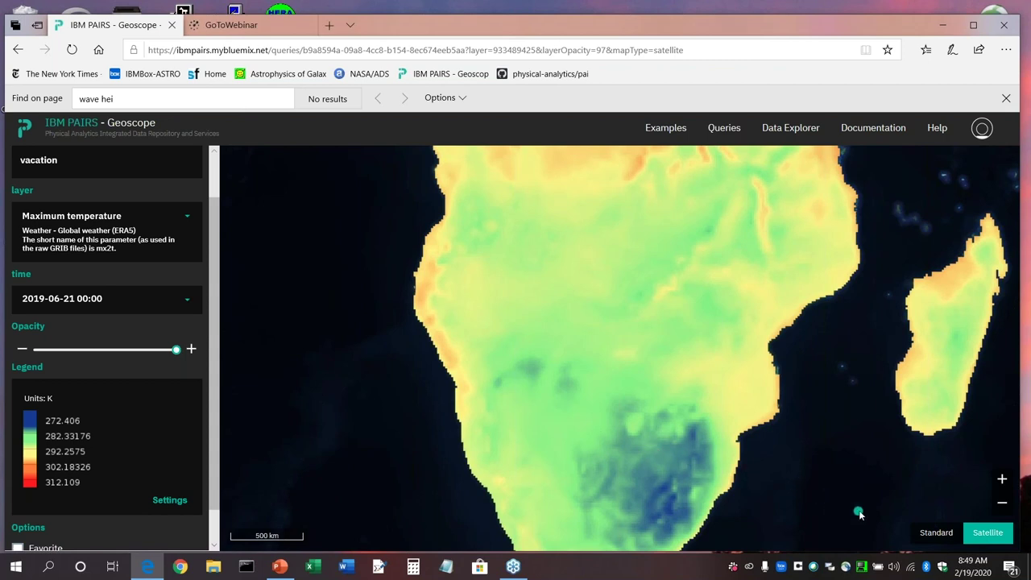
{"action": "left_click", "coordinate": [918, 533]}
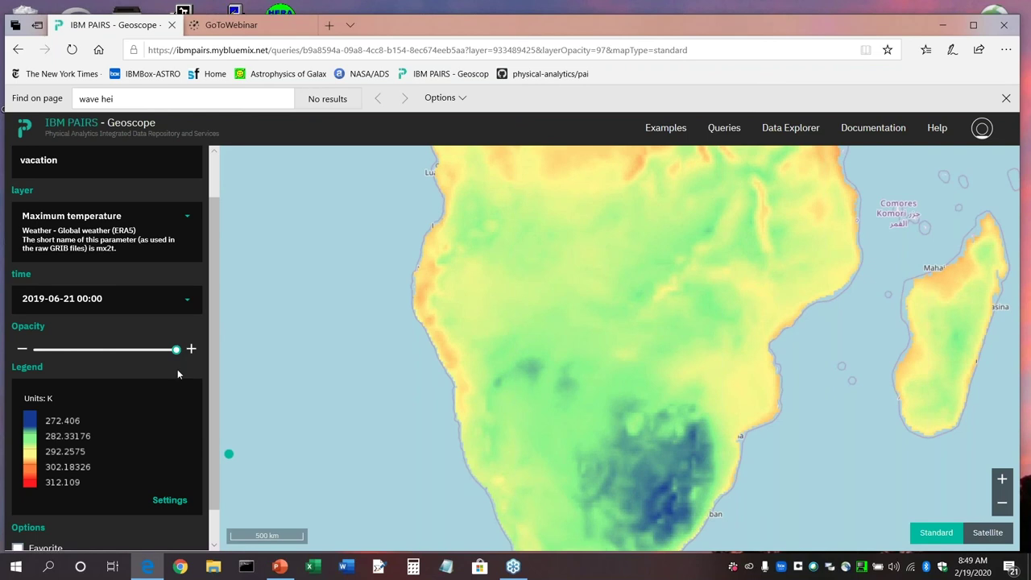
{"action": "left_click_drag", "start_coordinate": [176, 354], "coordinate": [102, 350]}
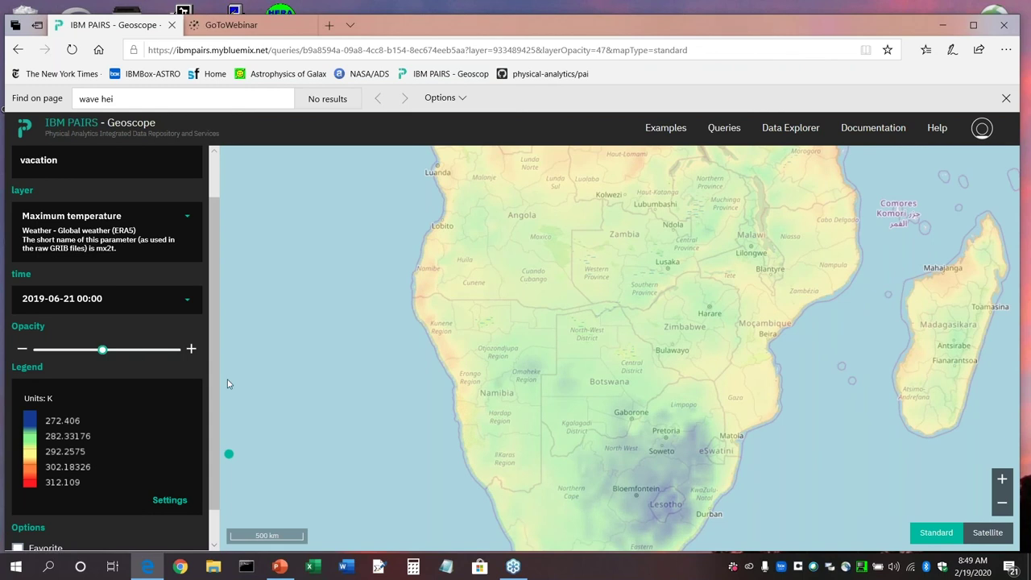
- Examine the temperature layer around Botswana up close, with the base map switched to Satellite
{"action": "left_click", "coordinate": [1001, 481]}
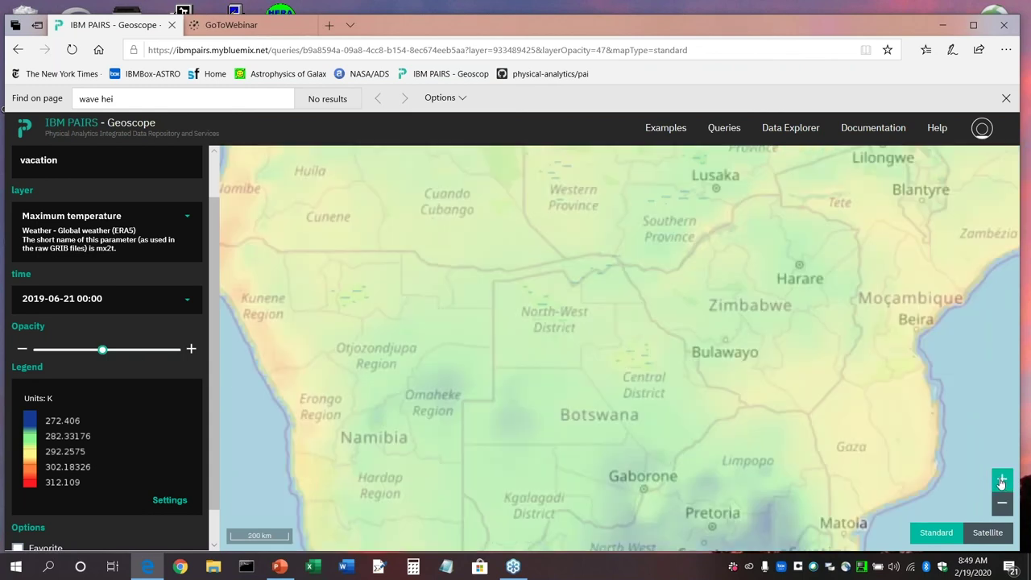
{"action": "left_click_drag", "start_coordinate": [852, 424], "coordinate": [779, 433]}
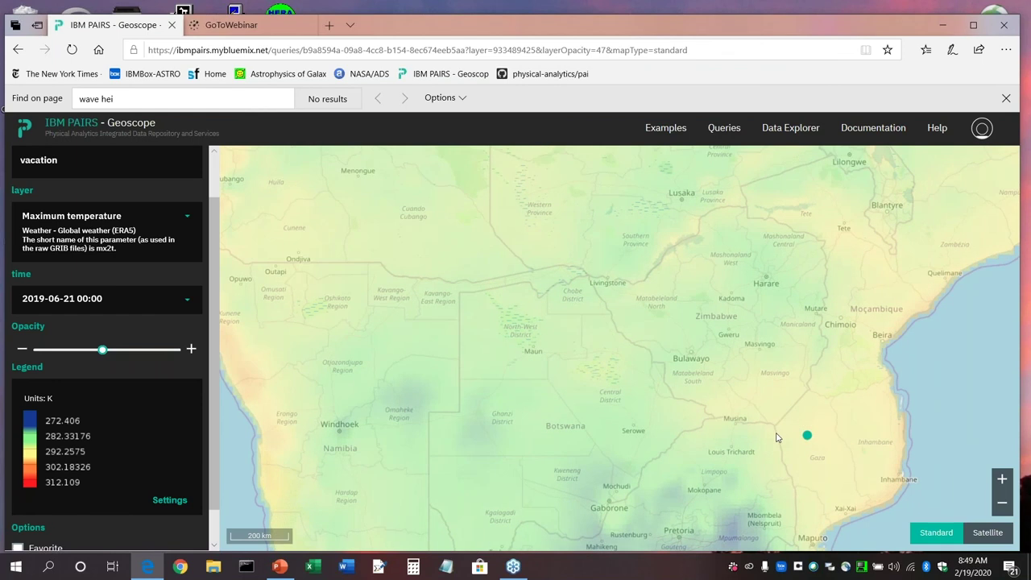
{"action": "left_click", "coordinate": [1002, 480]}
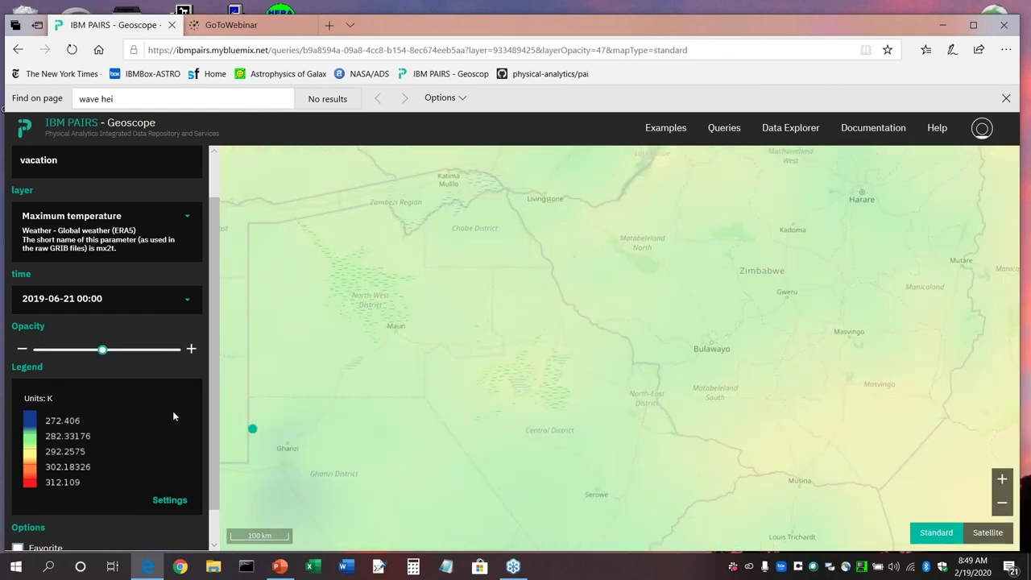
{"action": "left_click", "coordinate": [988, 532]}
{"action": "left_click_drag", "start_coordinate": [333, 449], "coordinate": [398, 427]}
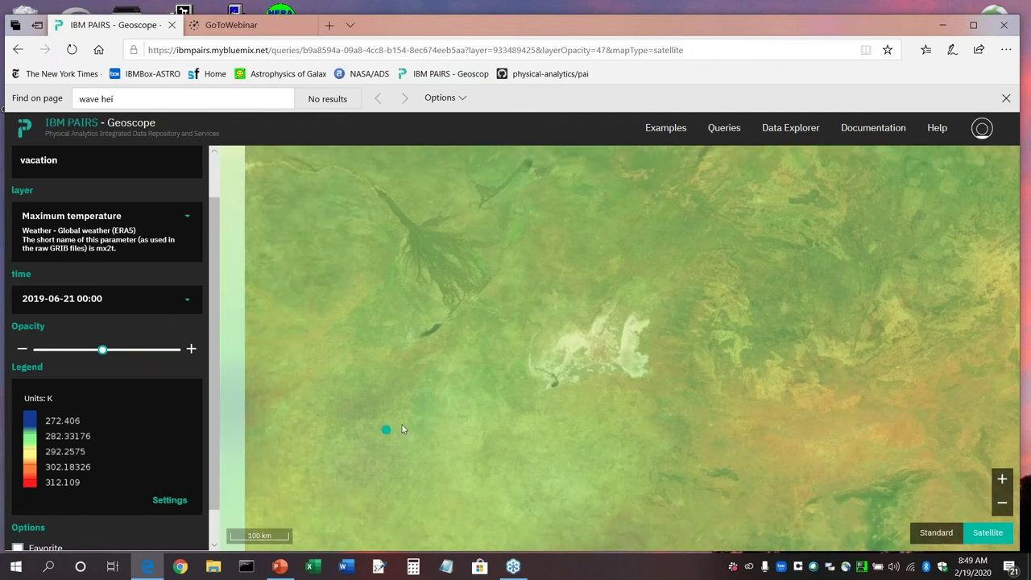
{"action": "mouse_move", "coordinate": [225, 476]}
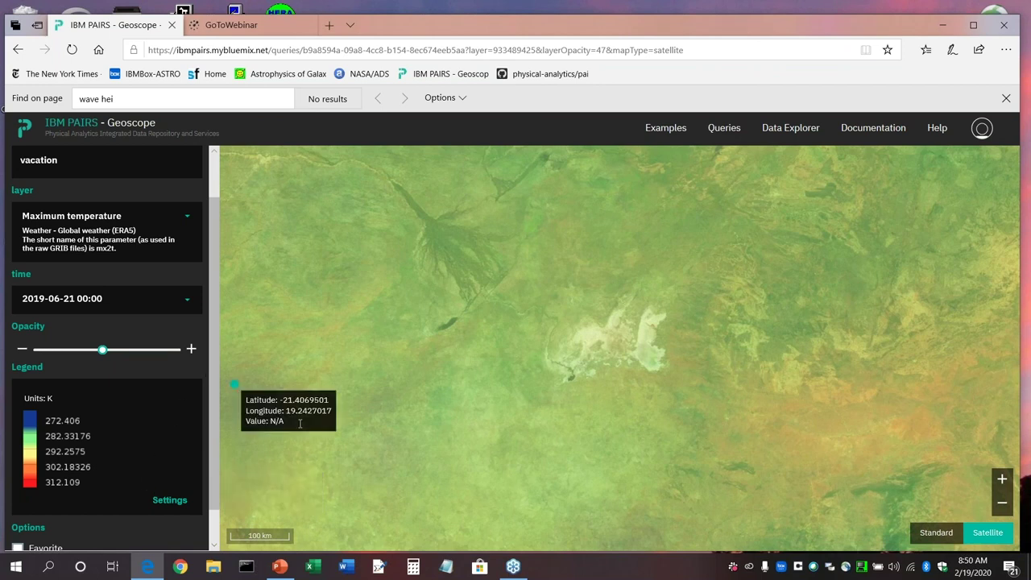
- Raise the Maximum temperature layer's opacity to about 96% with all of southern Africa in view
{"action": "left_click", "coordinate": [1001, 504]}
{"action": "left_click", "coordinate": [1001, 504]}
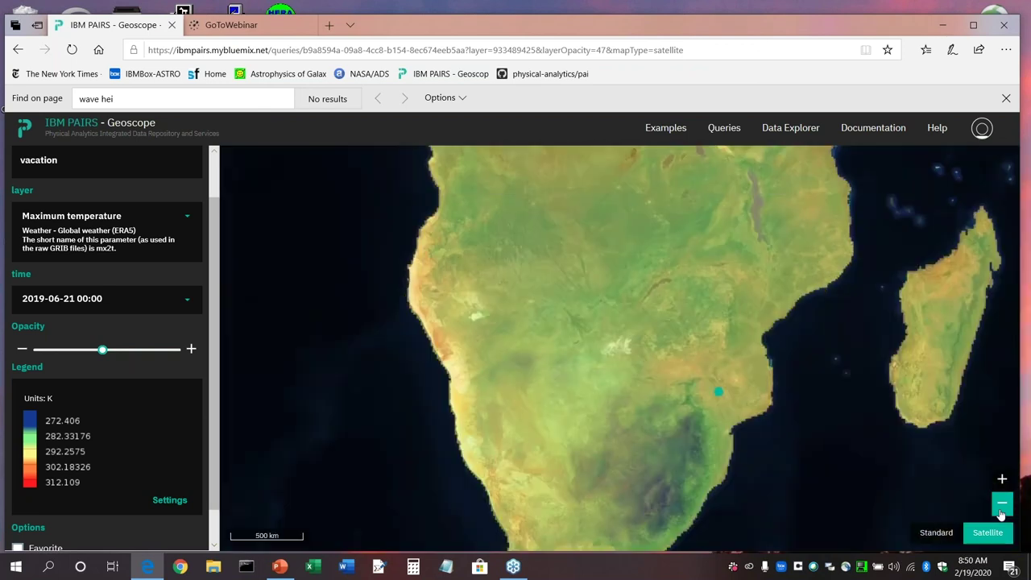
{"action": "left_click", "coordinate": [1001, 503]}
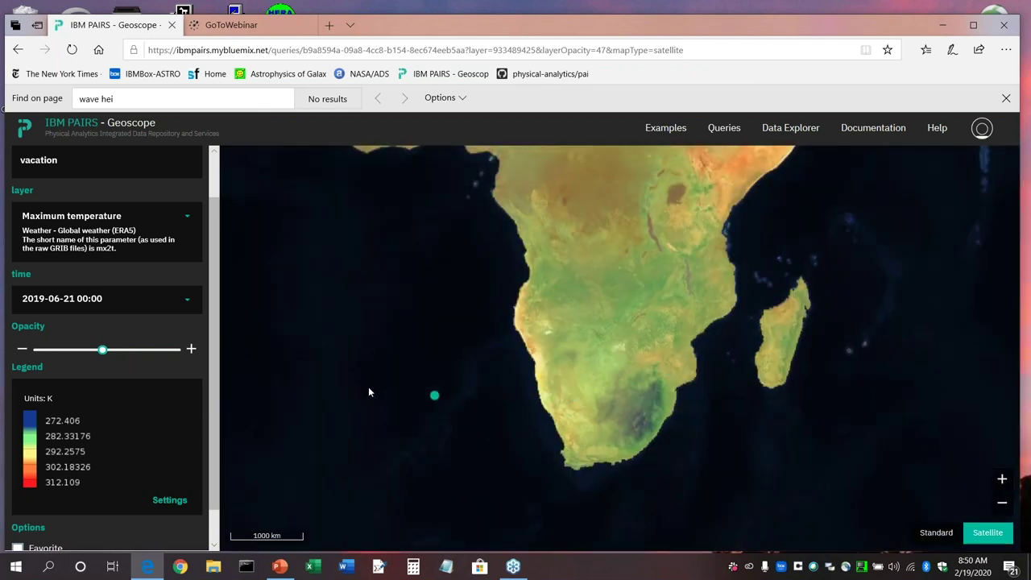
{"action": "left_click", "coordinate": [176, 351]}
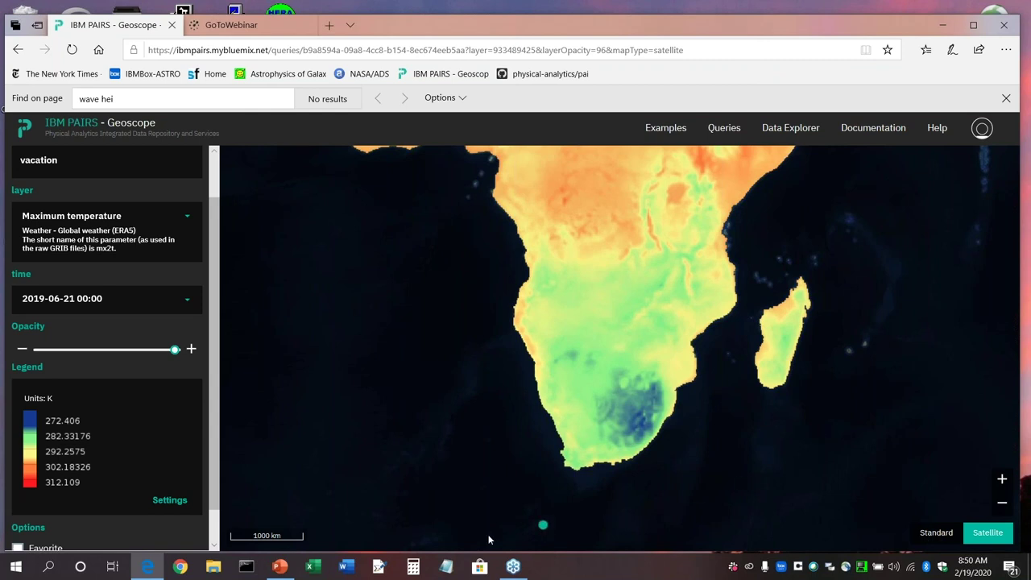
- Switch to the PowerPoint presentation, start the slide show from the Live Demo slide and advance to the Summary slide
{"action": "left_click", "coordinate": [280, 566]}
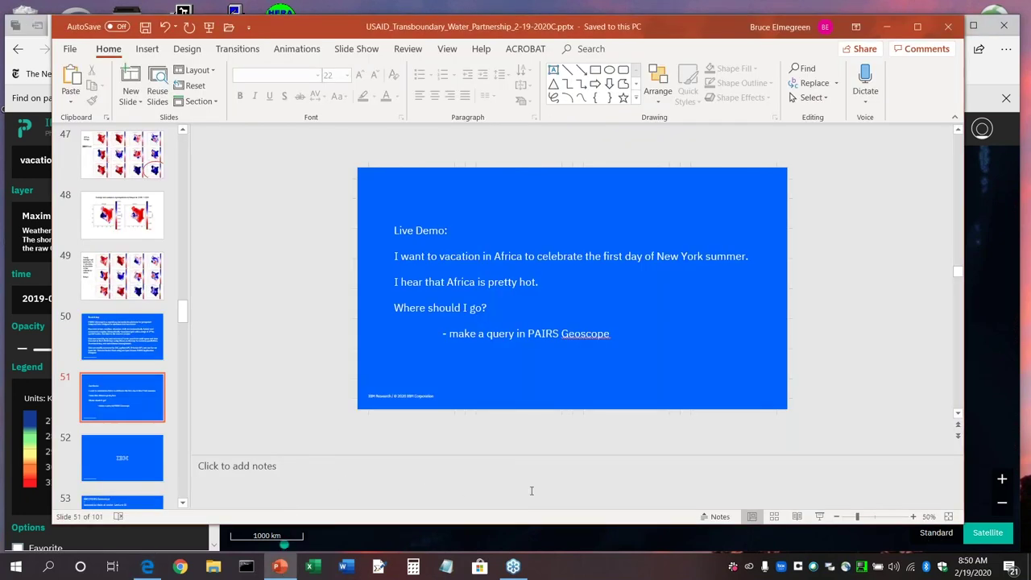
{"action": "left_click", "coordinate": [820, 516]}
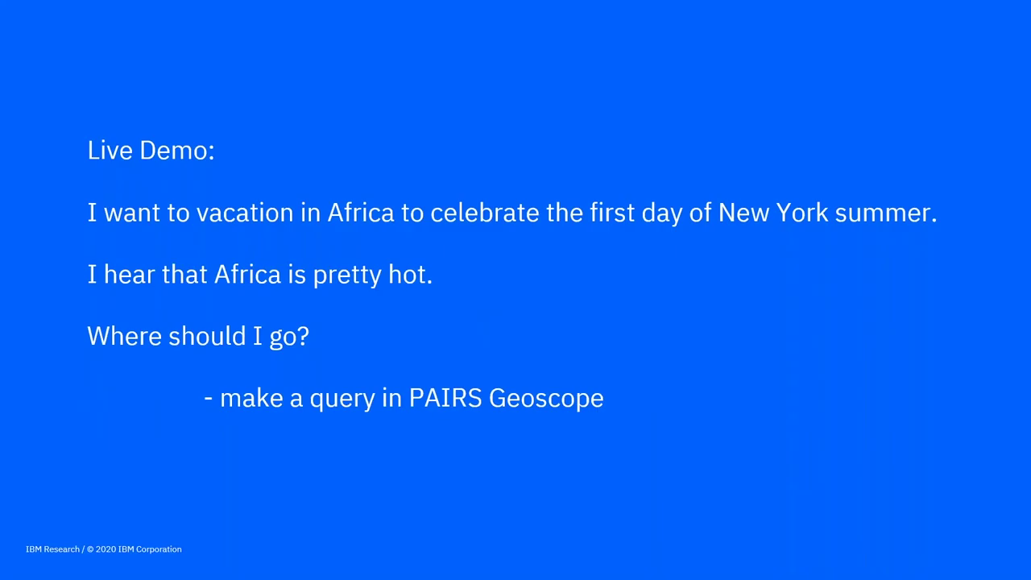
{"action": "key", "text": "Right"}
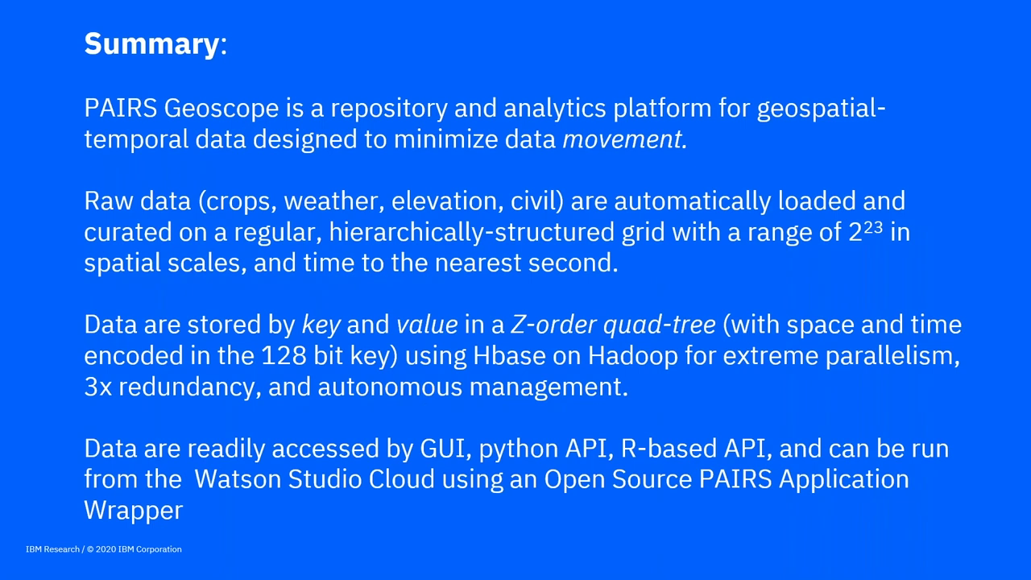